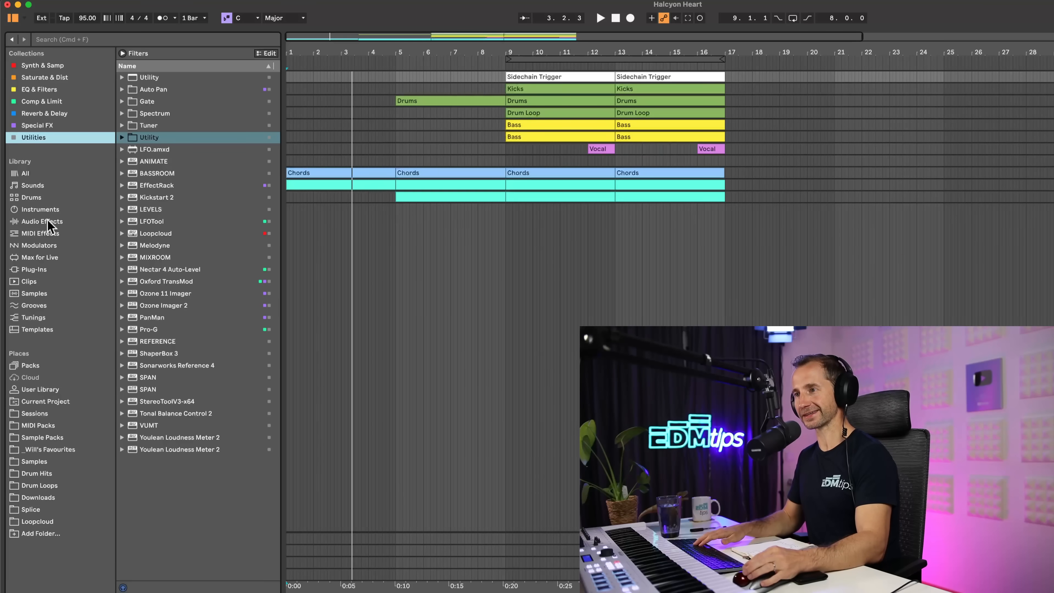
# Show the instruments in the browser and hide the Drums, Character and Devices filter groups
pyautogui.click(54, 211)
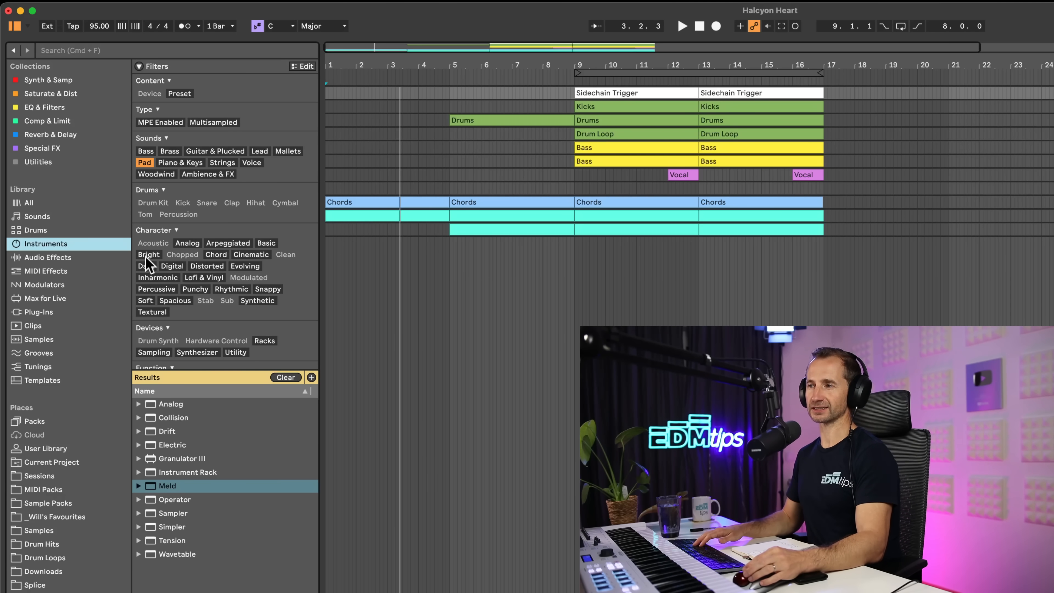
pyautogui.click(187, 197)
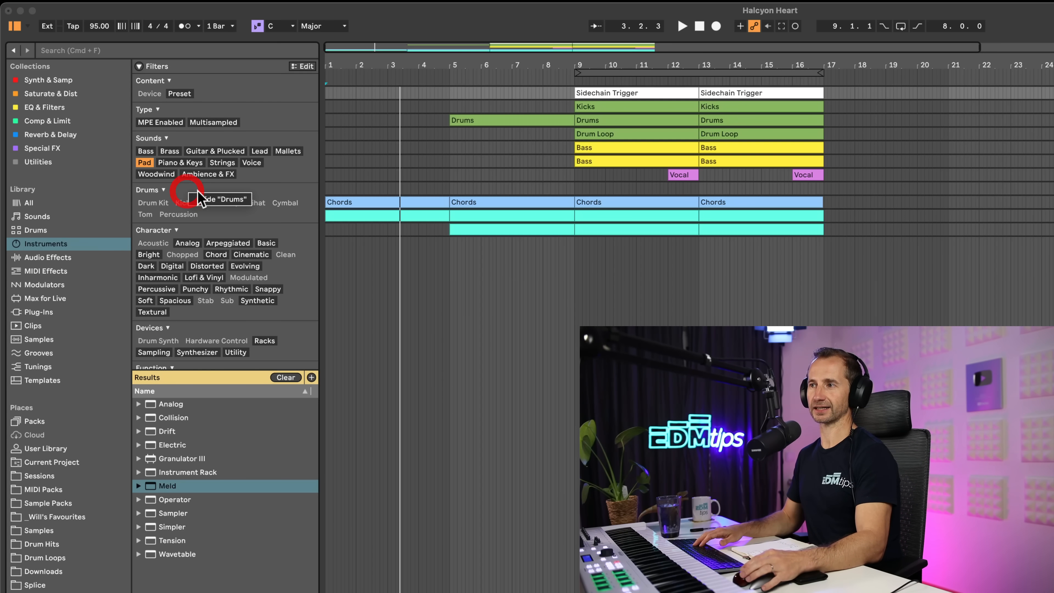
pyautogui.click(213, 190)
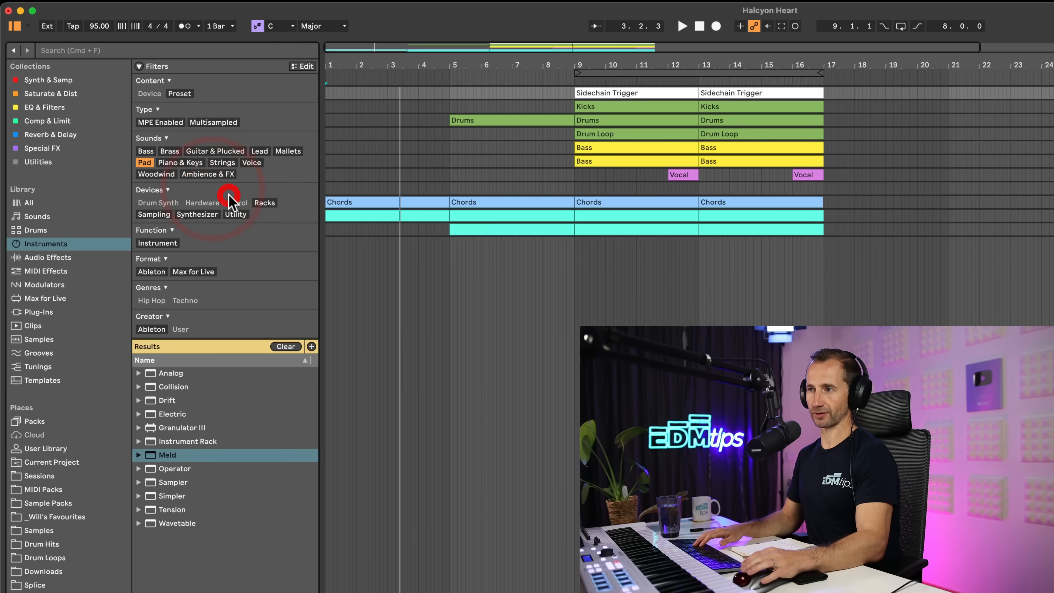
pyautogui.click(245, 196)
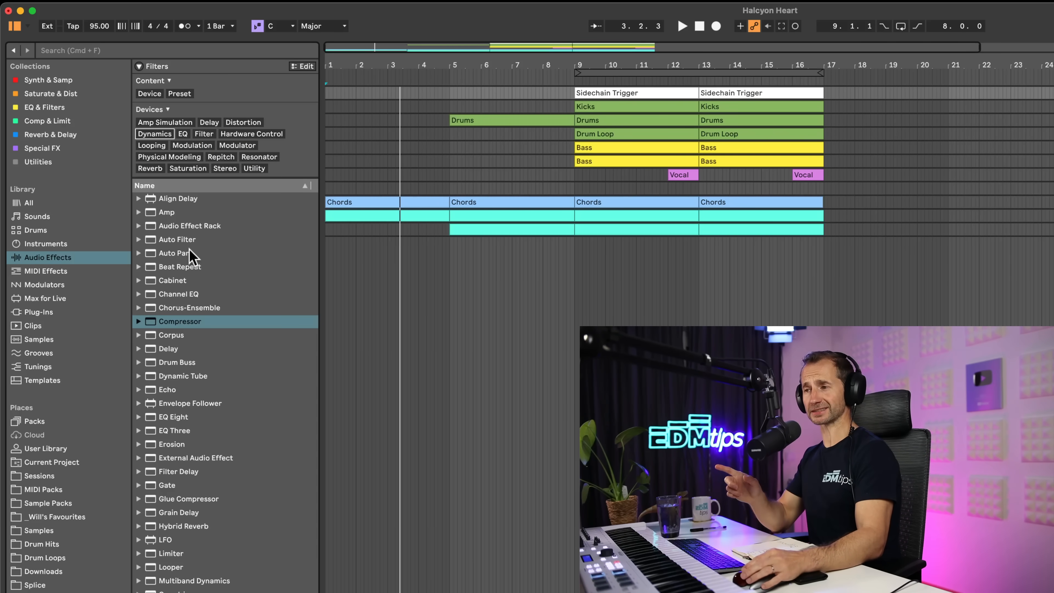
# Look through the audio effects list, open the tag editor and examine the available tags
pyautogui.scroll(-5, 195, 270)
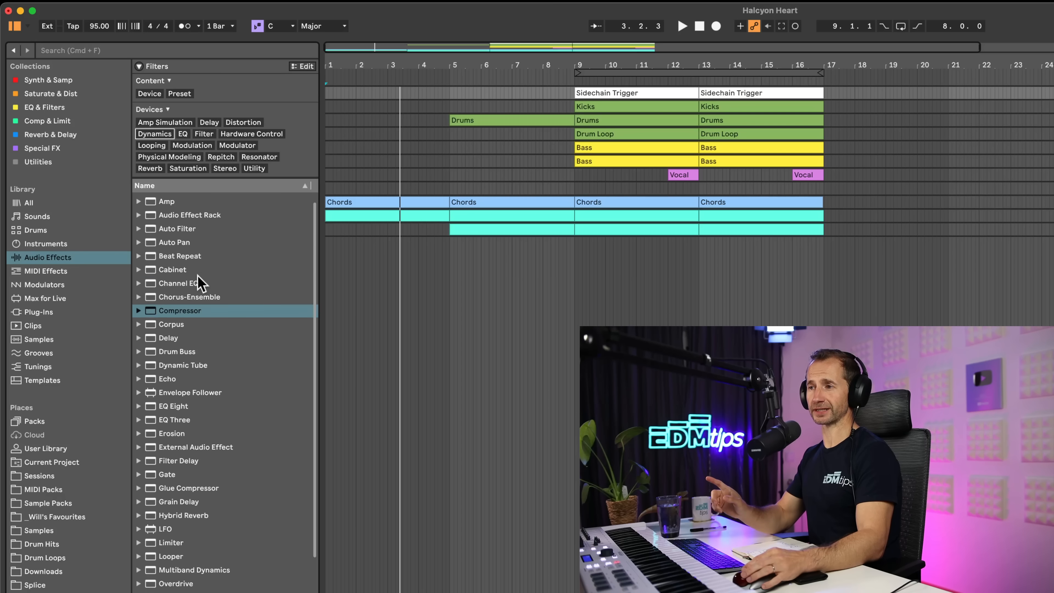
pyautogui.scroll(5, 195, 295)
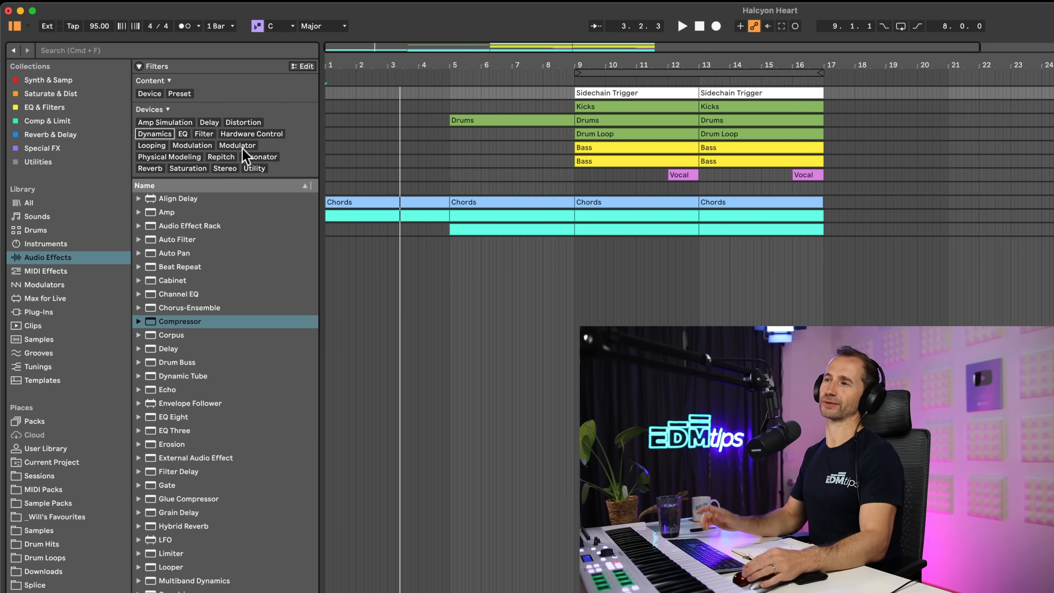
pyautogui.click(305, 67)
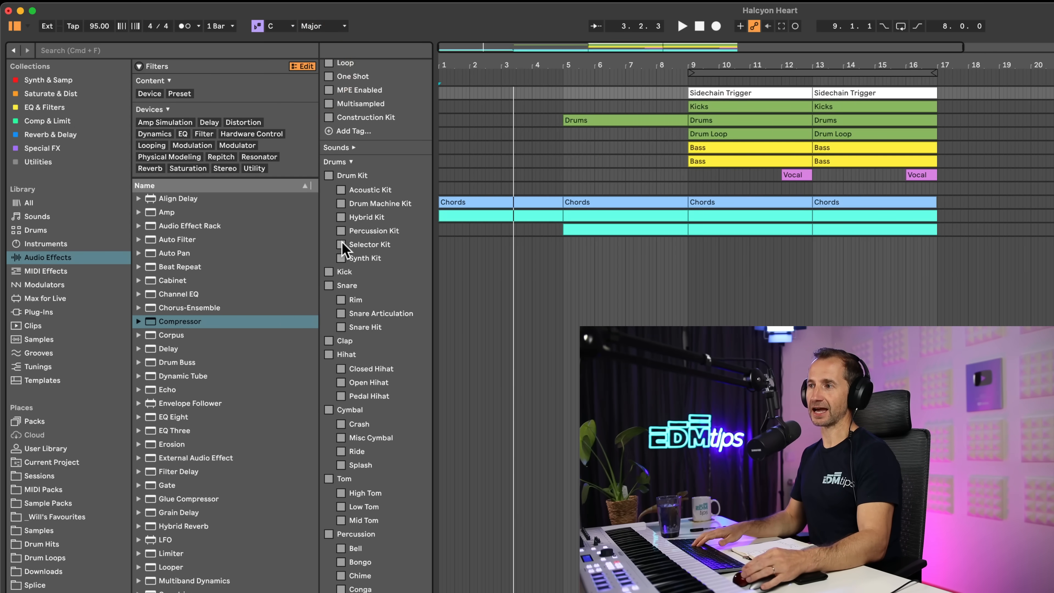
pyautogui.scroll(1, 332, 290)
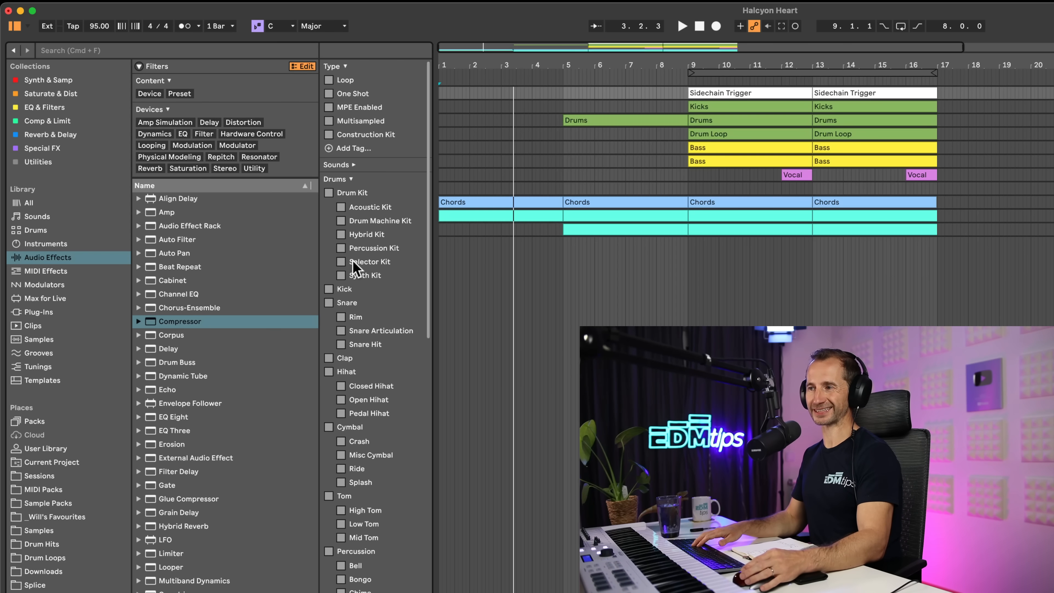
pyautogui.scroll(-15, 354, 268)
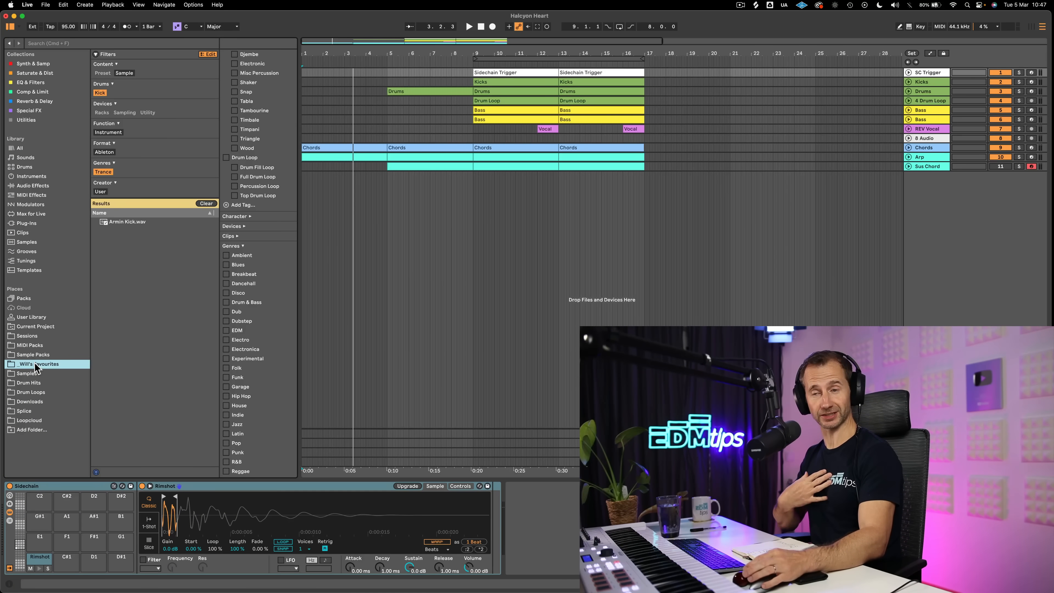
# Return from Samples to the favourites folder and clear its Kick and Trance filters
pyautogui.click(34, 373)
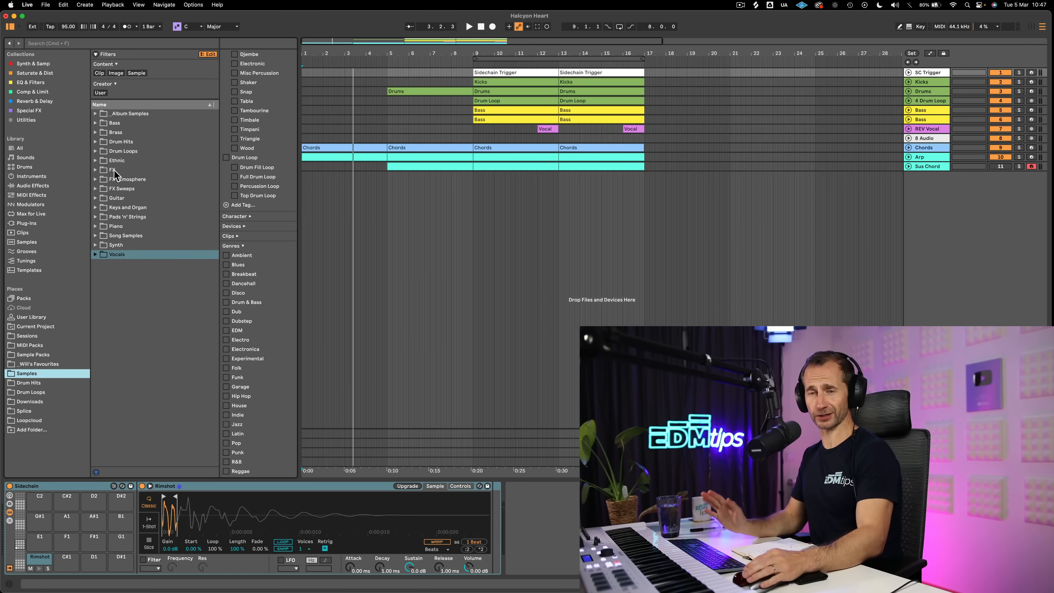
pyautogui.click(32, 365)
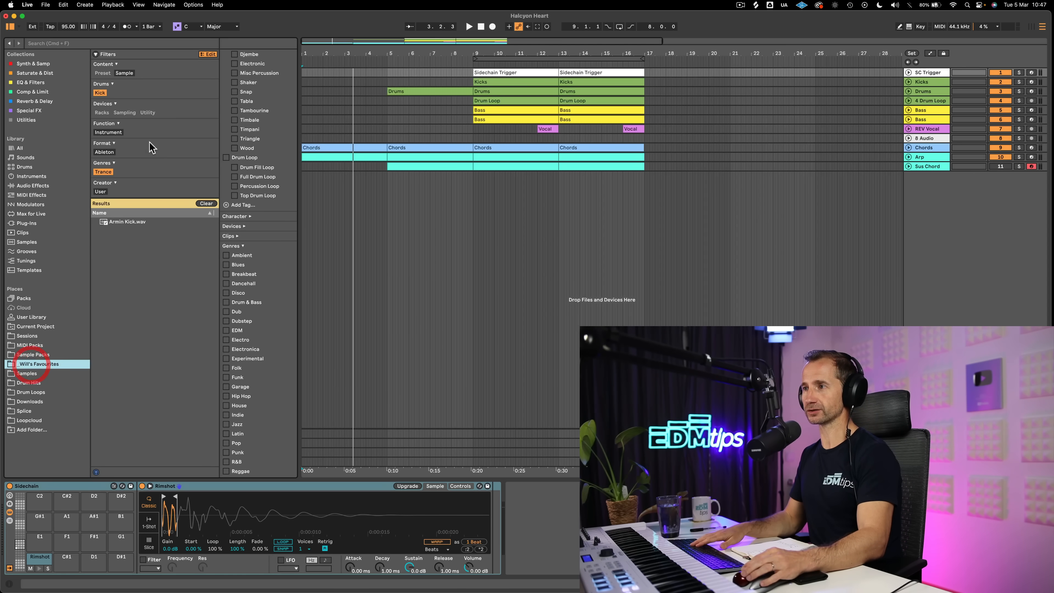
pyautogui.click(101, 93)
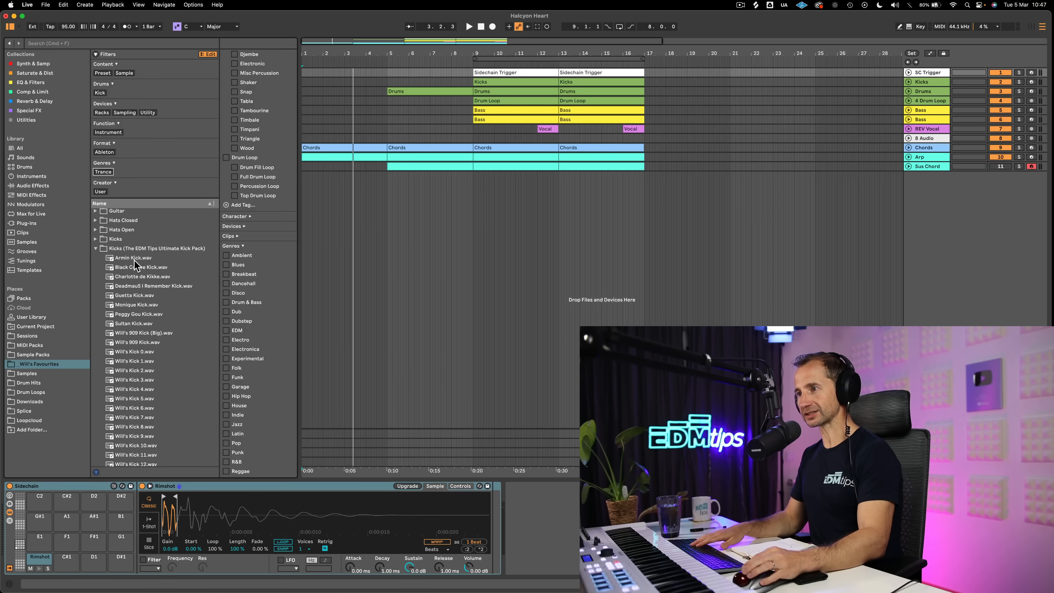
# Select Armin Kick.wav and add a new genre tag named Melodic House
pyautogui.click(134, 258)
pyautogui.scroll(-5, 248, 285)
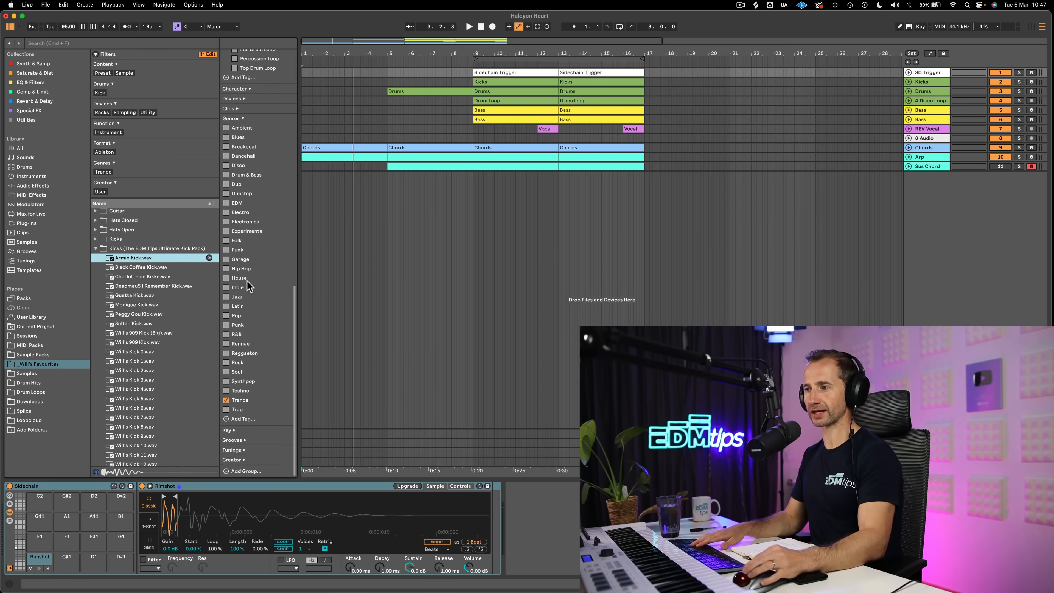
pyautogui.click(246, 419)
pyautogui.write('Melodi')
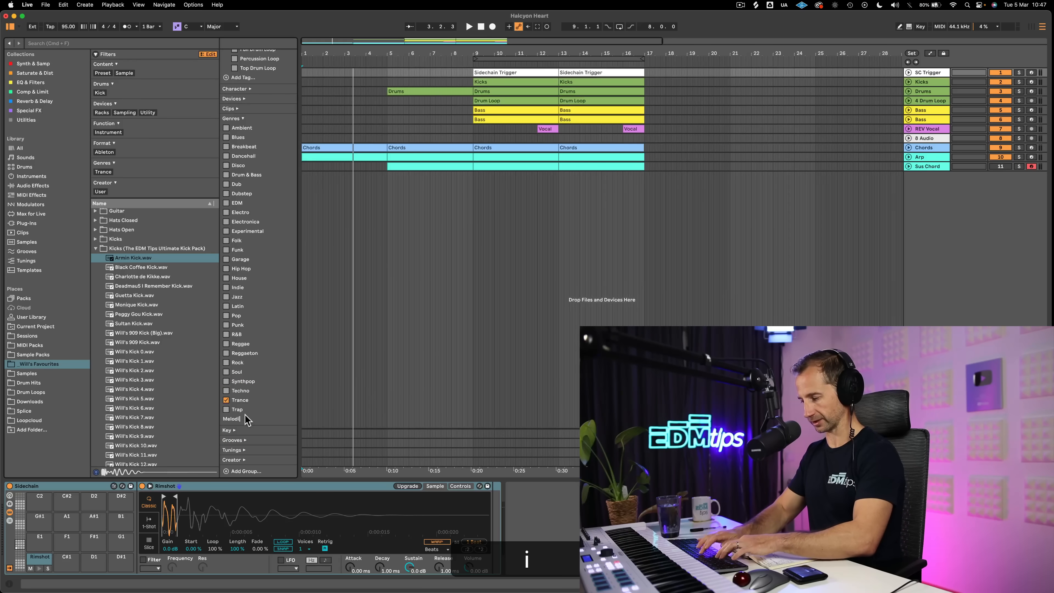
pyautogui.write('c House')
pyautogui.press('Return')
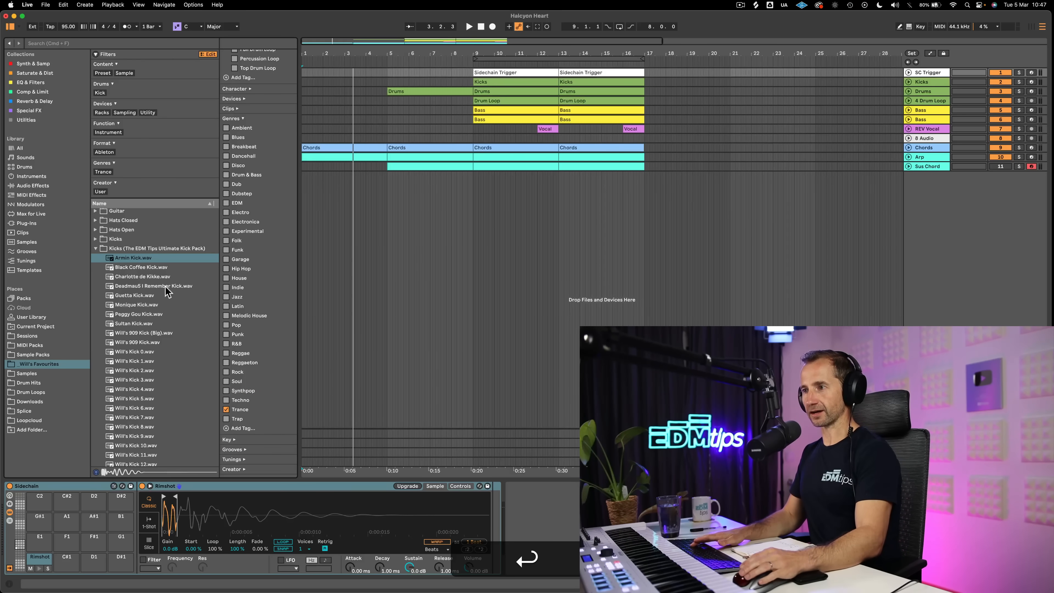
# Tag Black Coffee Kick.wav with the Melodic House and Trance genres and close the tag editor
pyautogui.click(141, 267)
pyautogui.scroll(-1, 251, 415)
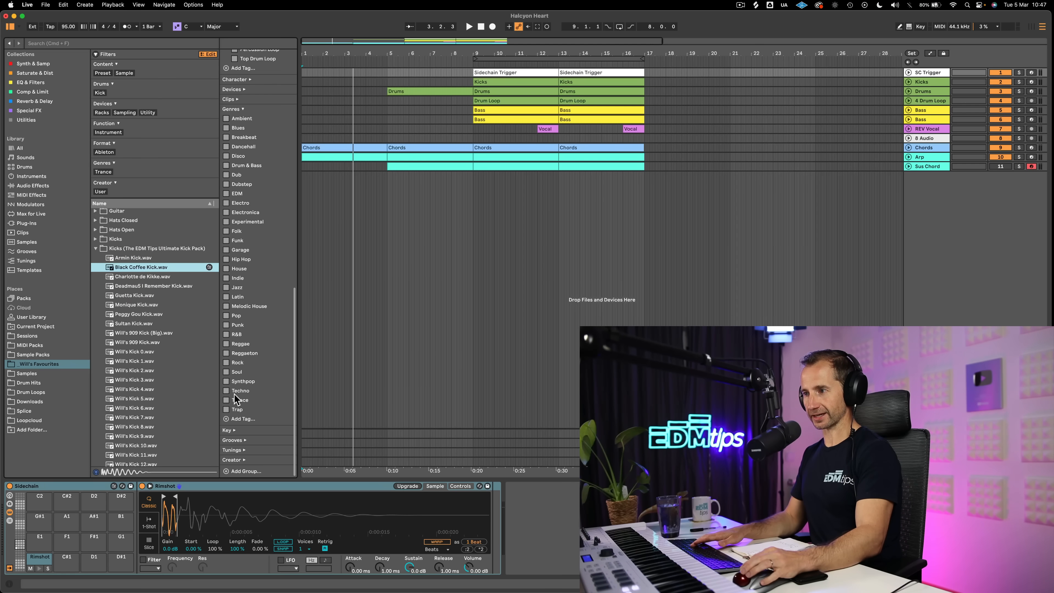
pyautogui.click(226, 307)
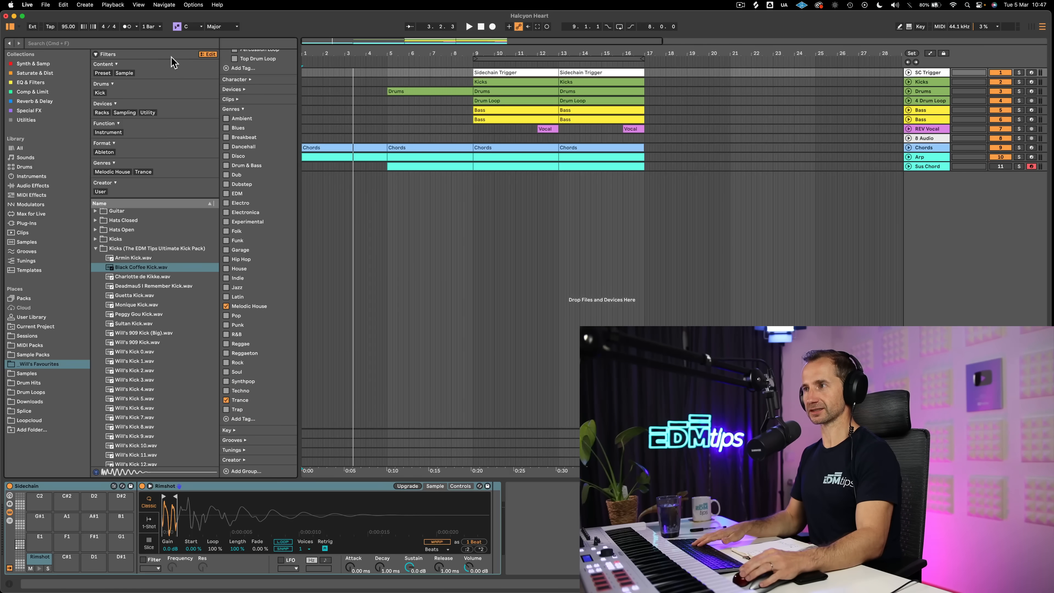
pyautogui.click(209, 55)
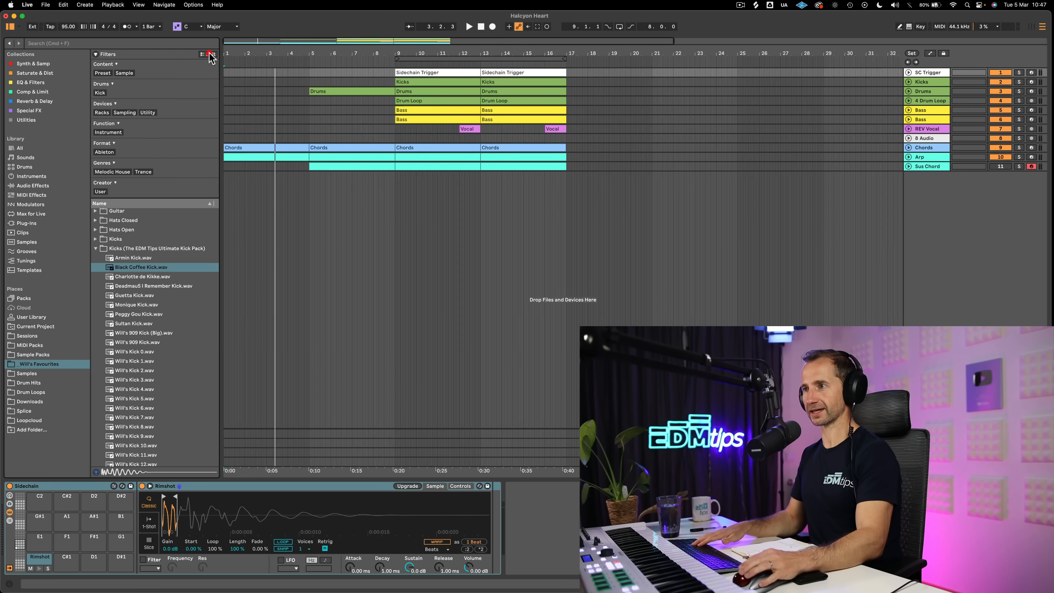
# Filter the favourites by the Melodic House genre and preview Black Coffee Kick.wav
pyautogui.click(111, 172)
pyautogui.click(114, 223)
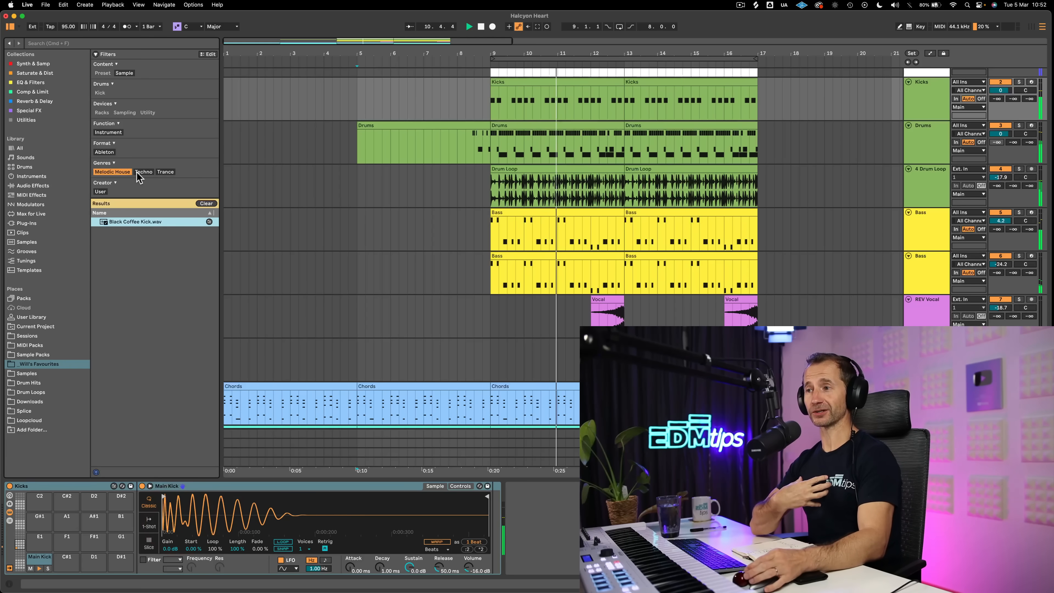
pyautogui.click(139, 172)
pyautogui.click(126, 172)
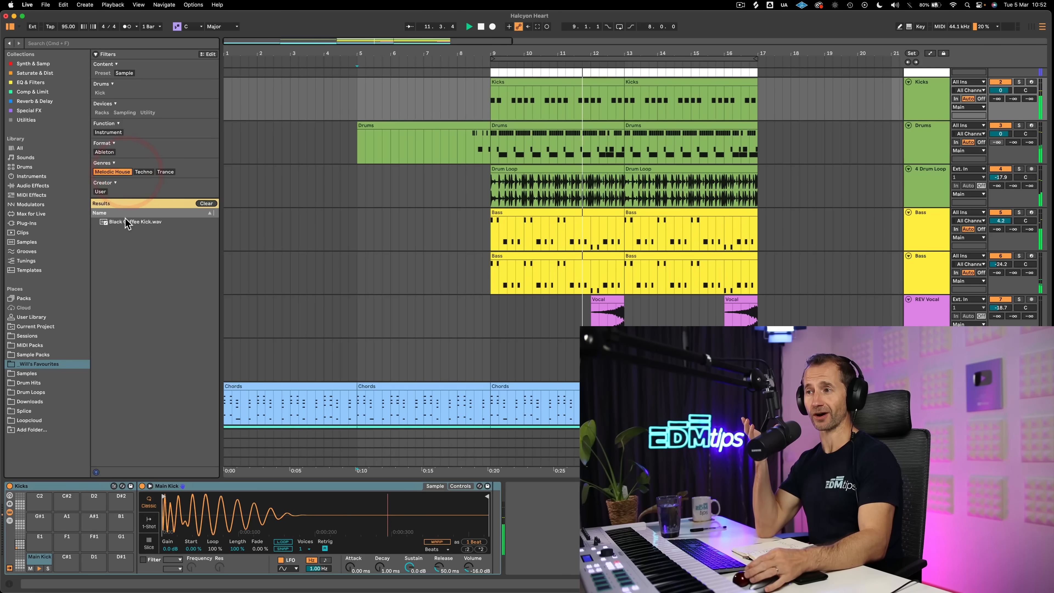
# Filter the favourites by Techno, replace the Main Kick sample with Charlotte de Kikke.wav and stop playback
pyautogui.click(143, 172)
pyautogui.click(139, 222)
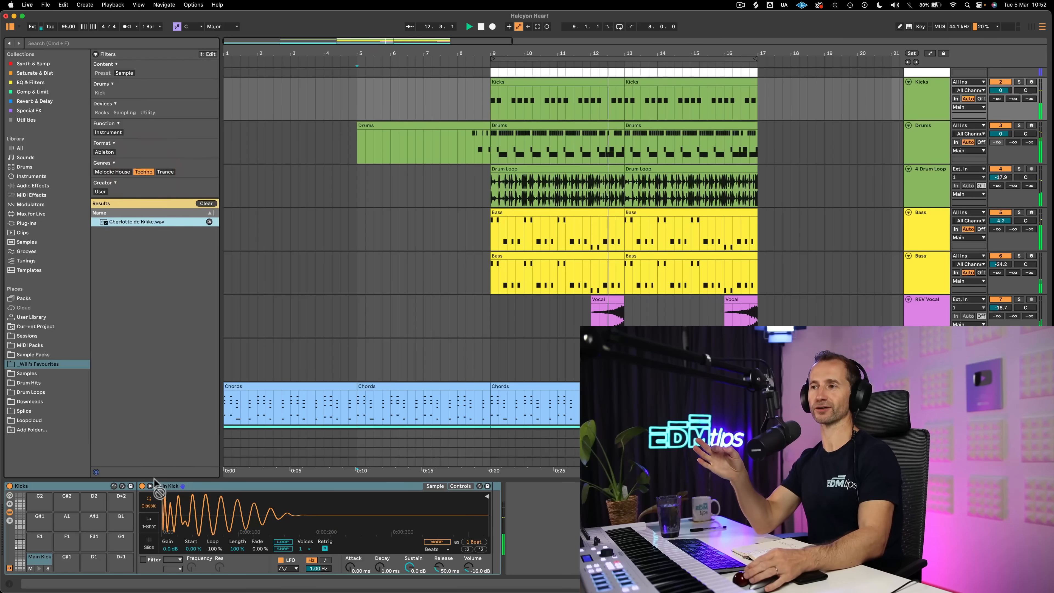
pyautogui.moveTo(197, 520); pyautogui.dragTo(196, 518)
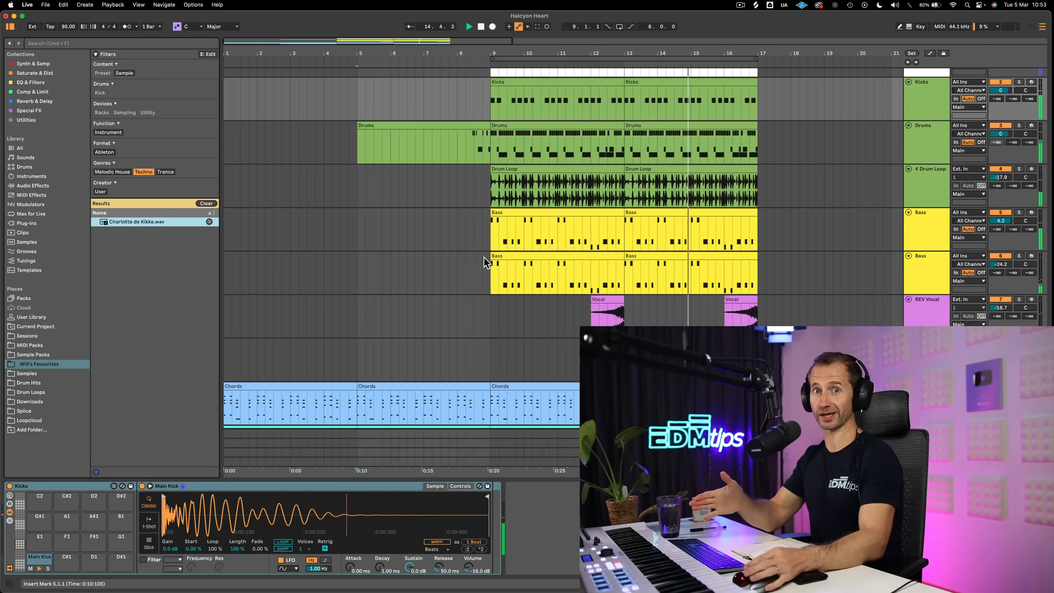
pyautogui.press('shift+super+space')
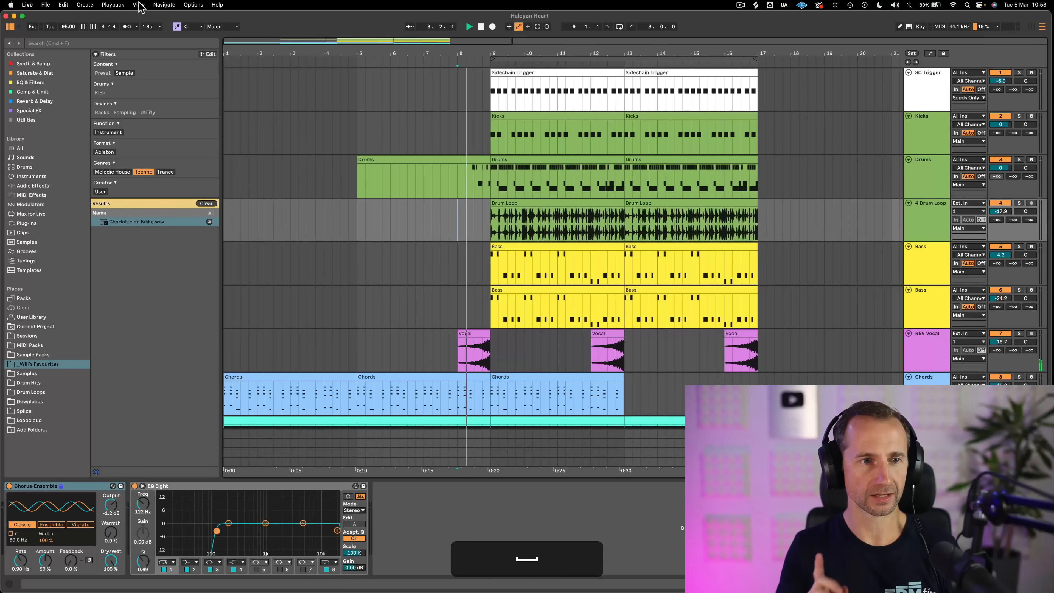
# Show the mixer underneath the arrangement tracks
pyautogui.click(138, 5)
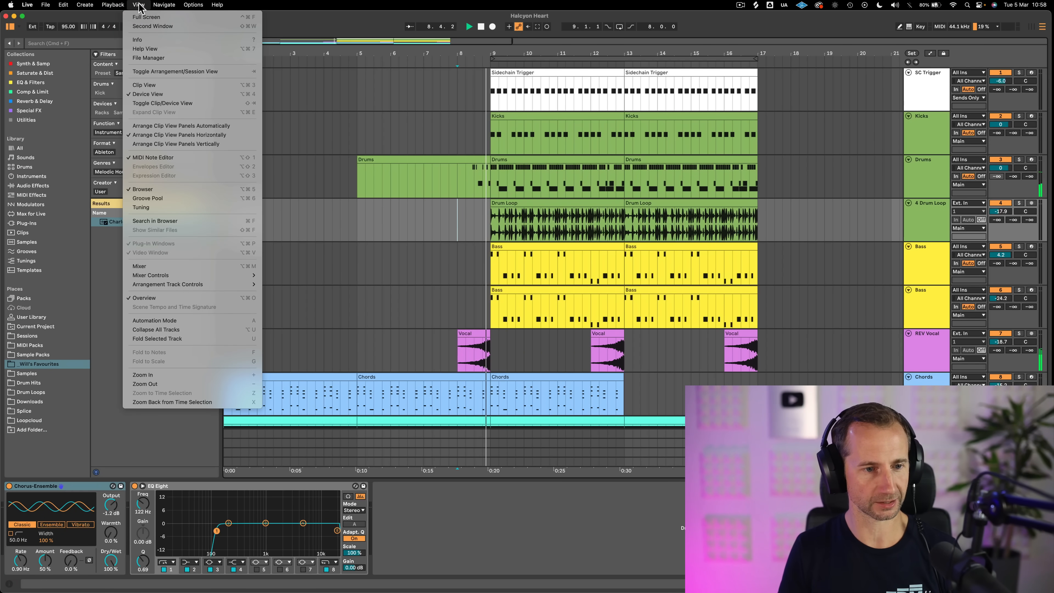
pyautogui.click(165, 267)
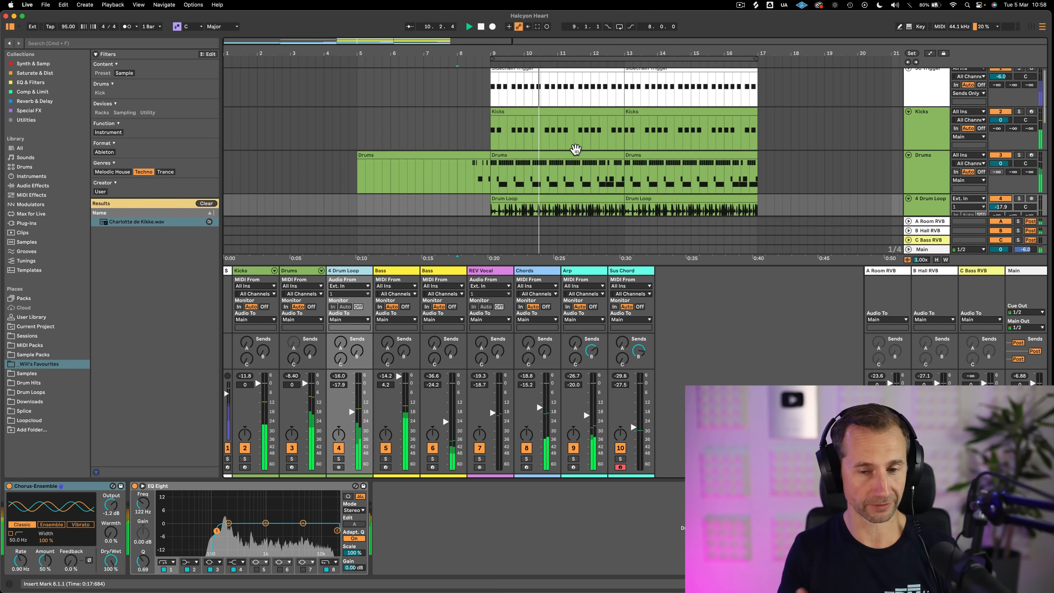
pyautogui.scroll(-4, 539, 172)
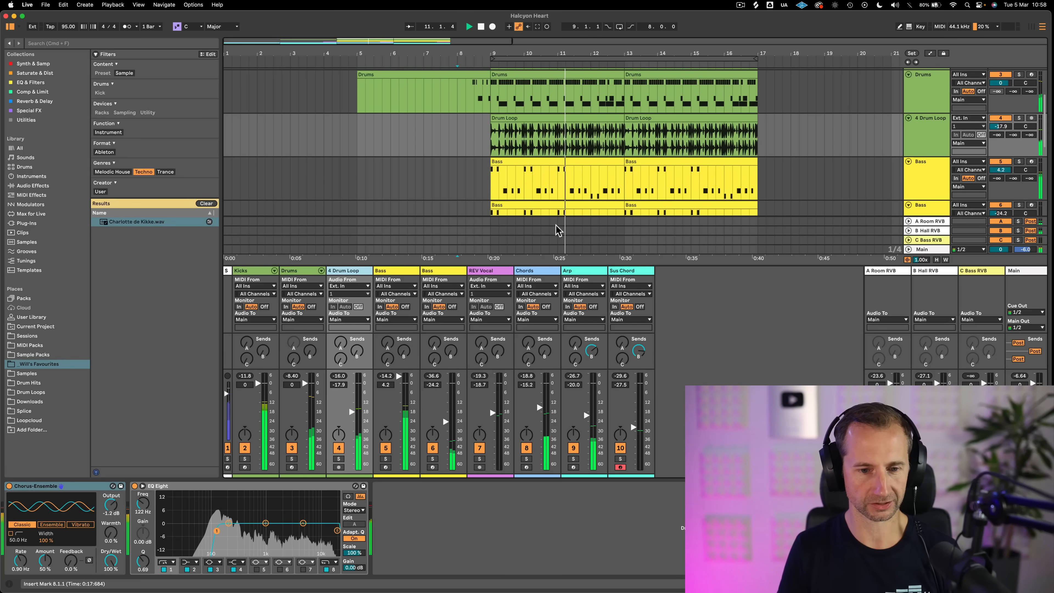
# Try pulling the Drums track's volume down to minus infinity, undo the change and stop playback
pyautogui.moveTo(305, 383); pyautogui.dragTo(306, 385)
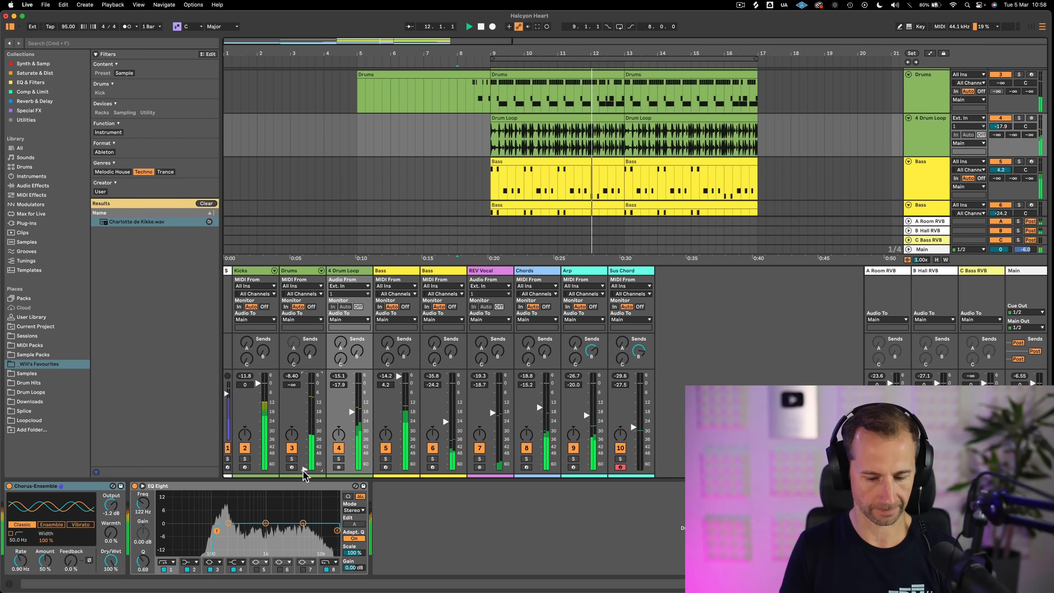
pyautogui.press('super+z')
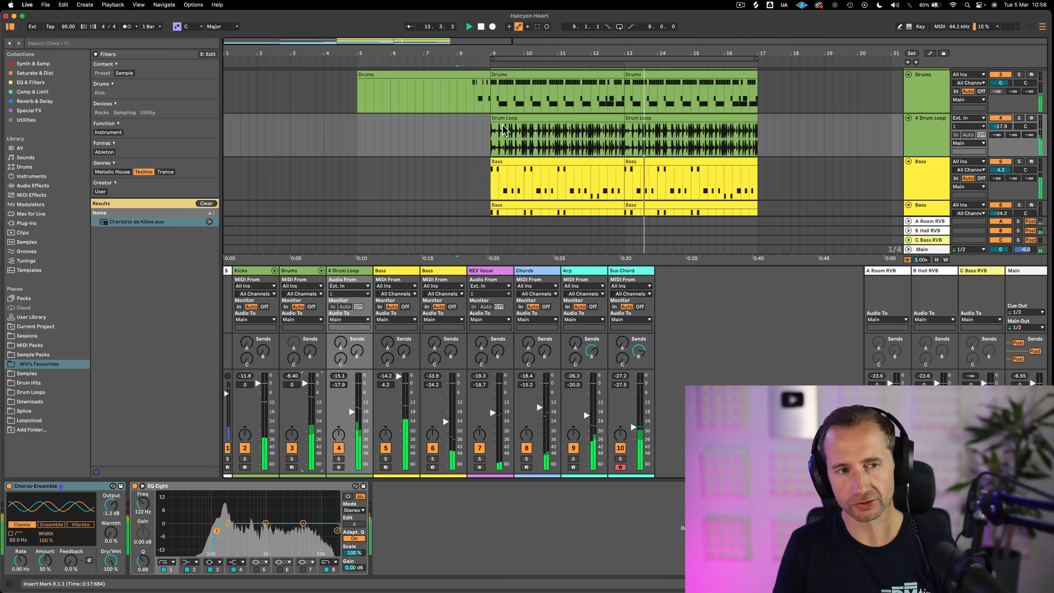
pyautogui.press('space')
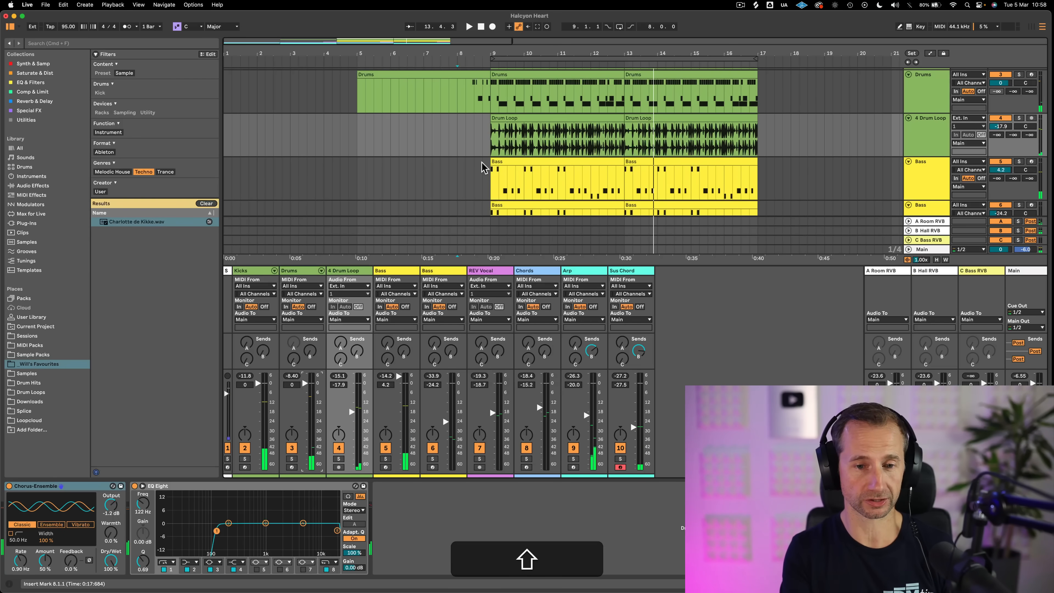
# Switch between the clip and device views, look at the Session View and return to the Arrangement View
pyautogui.hotkey('shift', 'Tab')
pyautogui.hotkey('shift', 'Tab')
pyautogui.hotkey('shift', 'Tab')
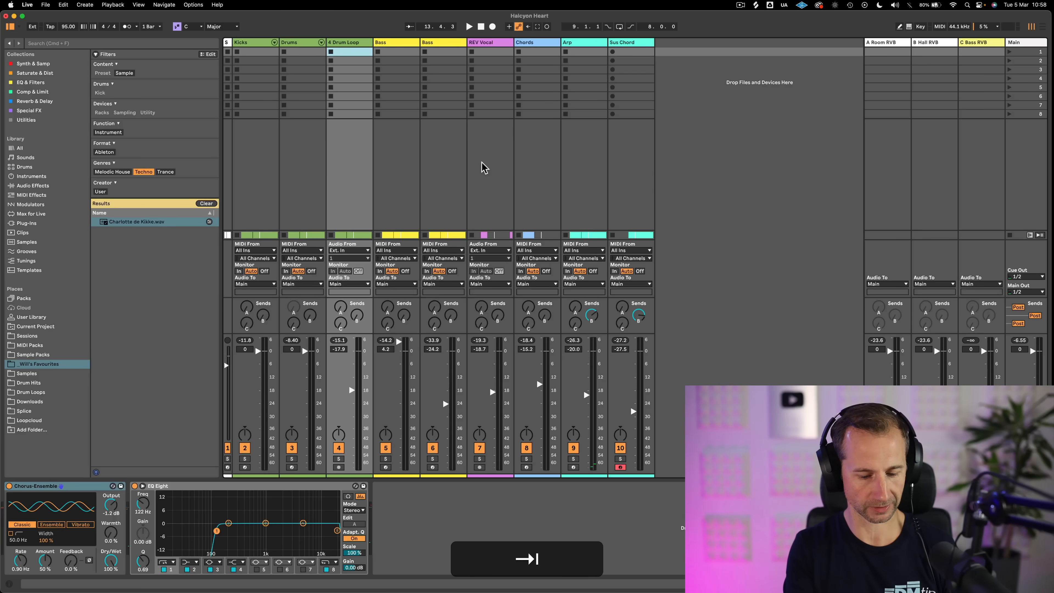
pyautogui.press('Tab')
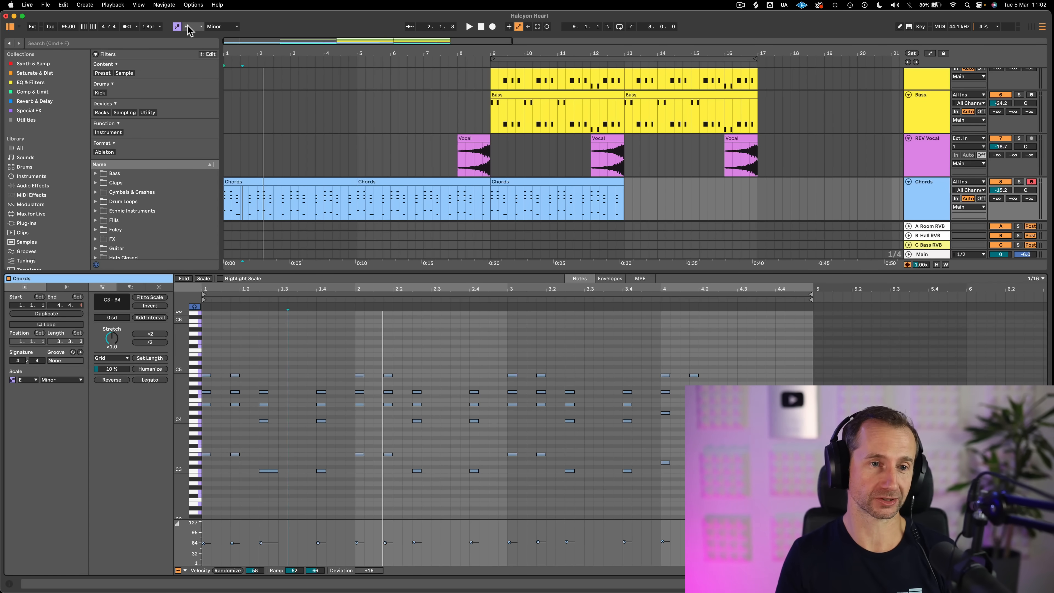
# View the notes of the lower Bass track's clip at bar 9 and set the scale's root note to F
pyautogui.click(540, 91)
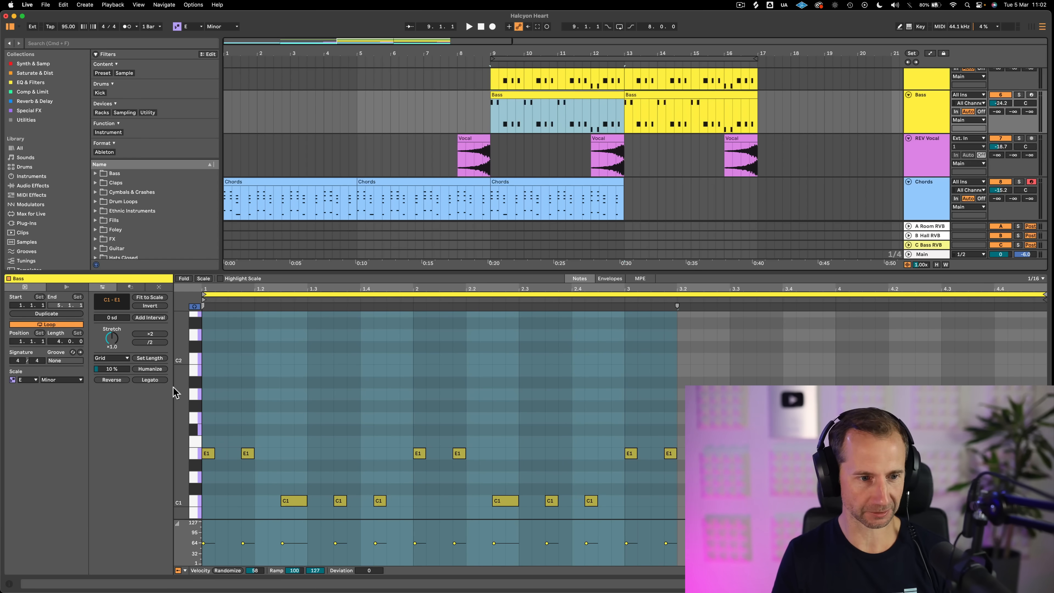
pyautogui.hotkey('shift', 'Tab')
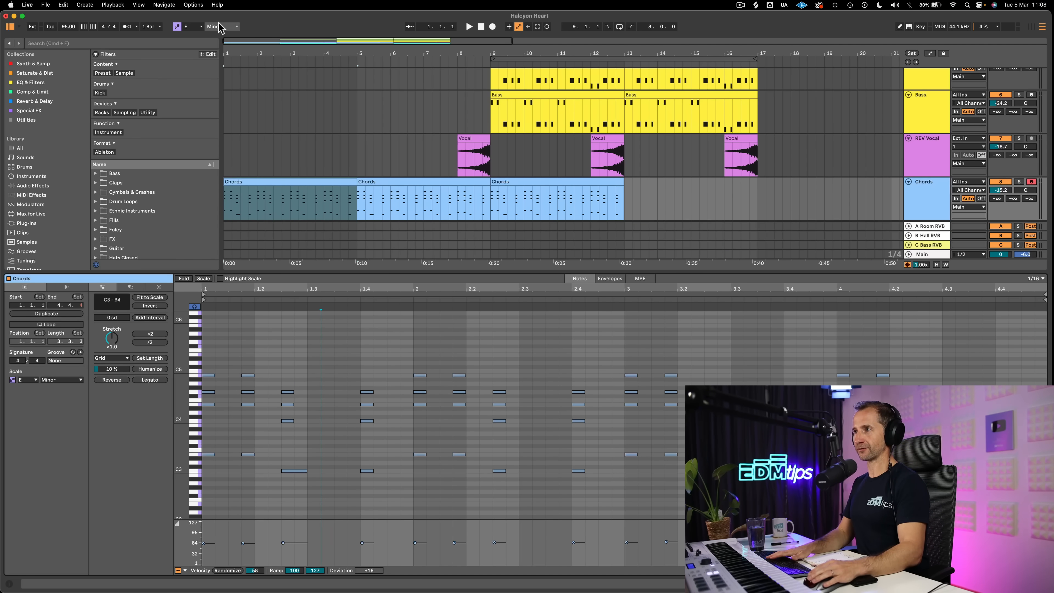
pyautogui.click(192, 28)
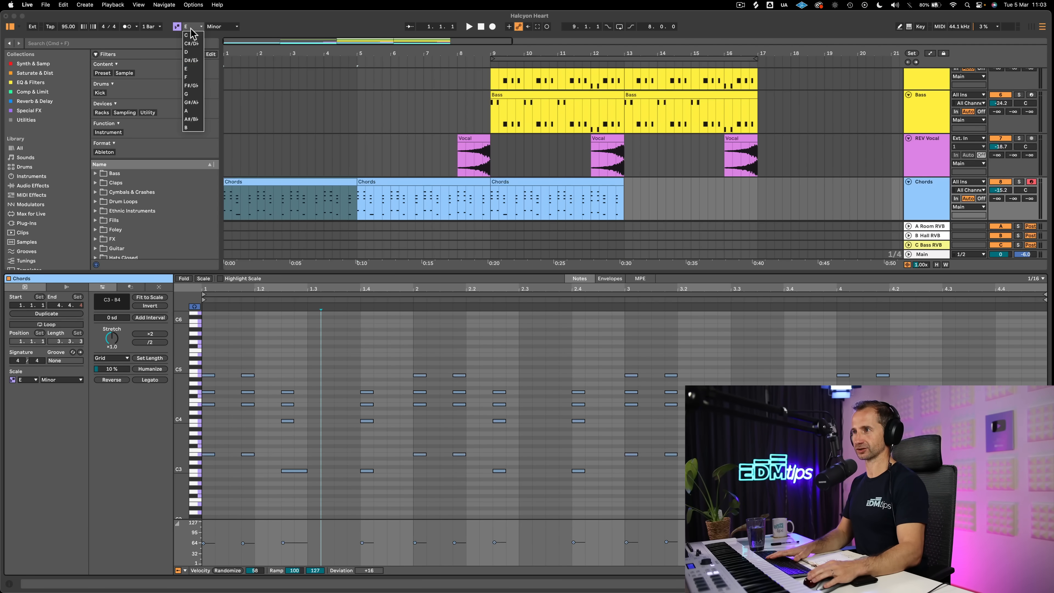
pyautogui.click(193, 78)
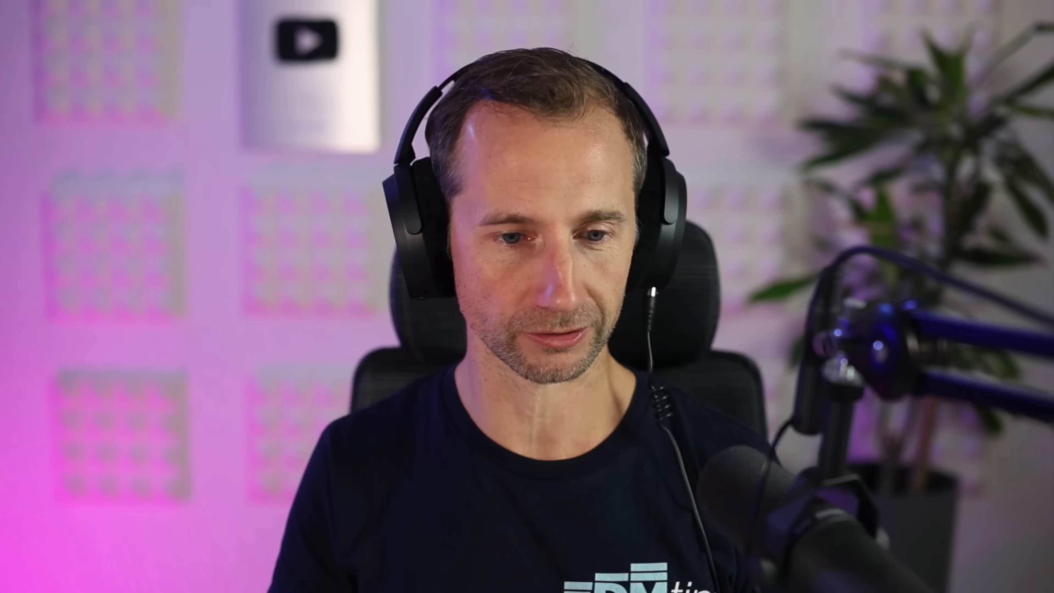
# Delete all notes from the Chords clip that starts at bar 1
pyautogui.click(379, 344)
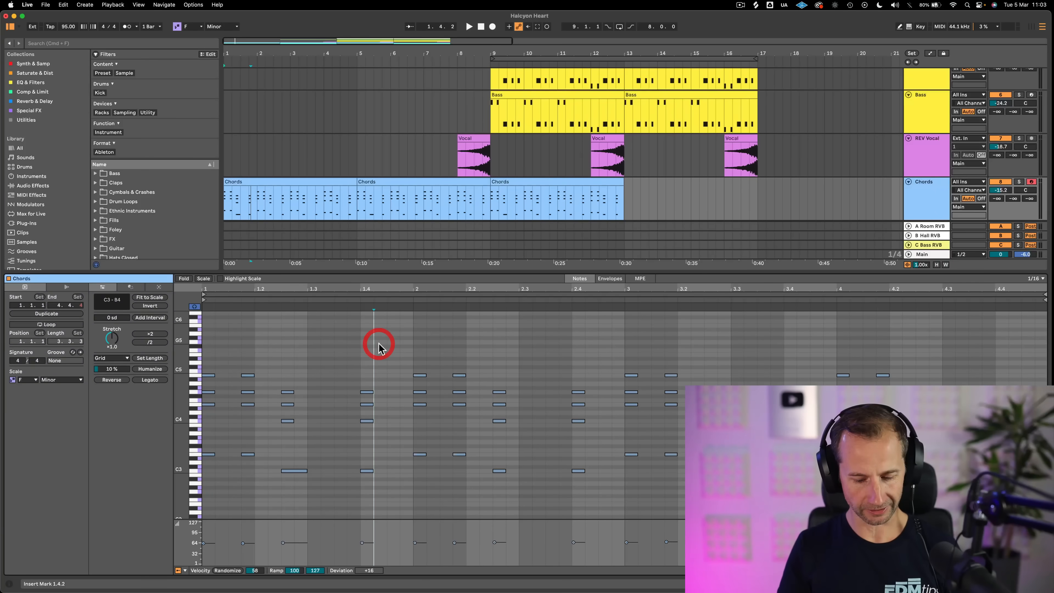
pyautogui.press('super+a')
pyautogui.press('super+BackSpace')
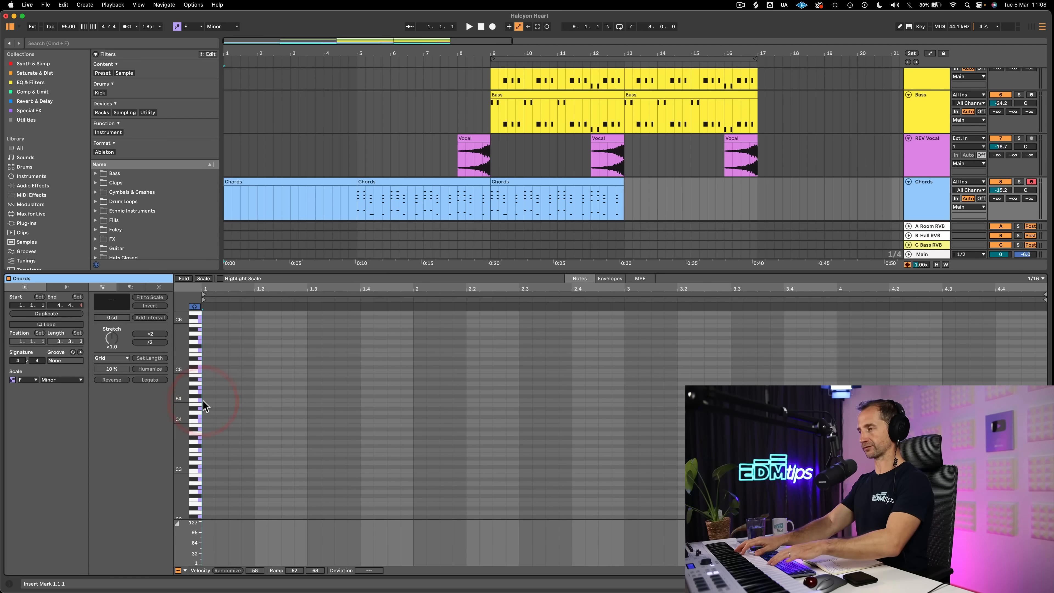
# Replace the Chords track's clip at bar 9 with a newly recorded chord part, looping bars 9 to 13
pyautogui.click(491, 154)
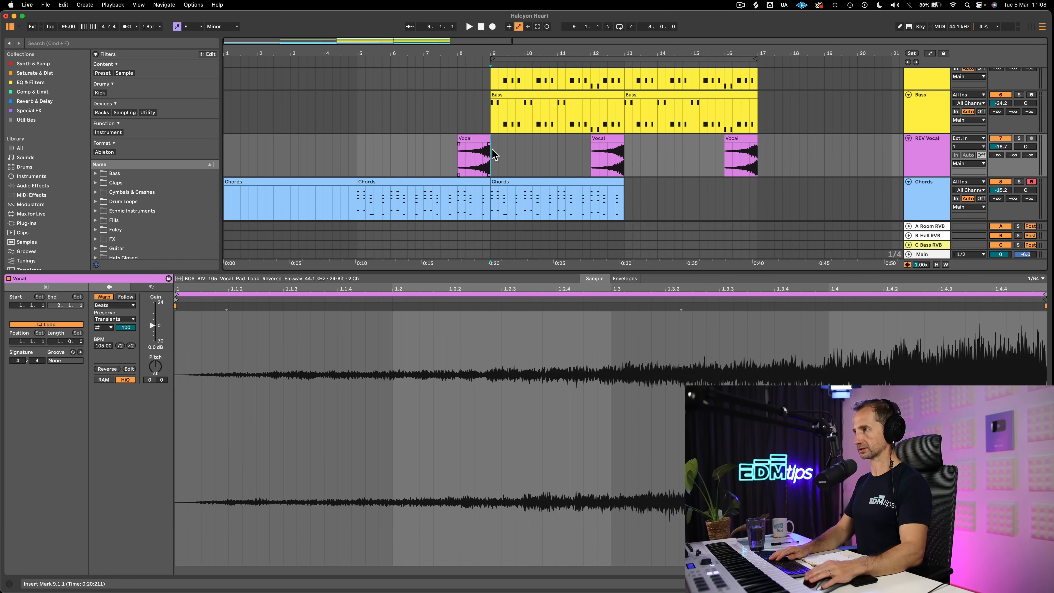
pyautogui.click(515, 187)
pyautogui.press('BackSpace')
pyautogui.moveTo(490, 195); pyautogui.dragTo(624, 193)
pyautogui.press('super+l')
pyautogui.click(922, 205)
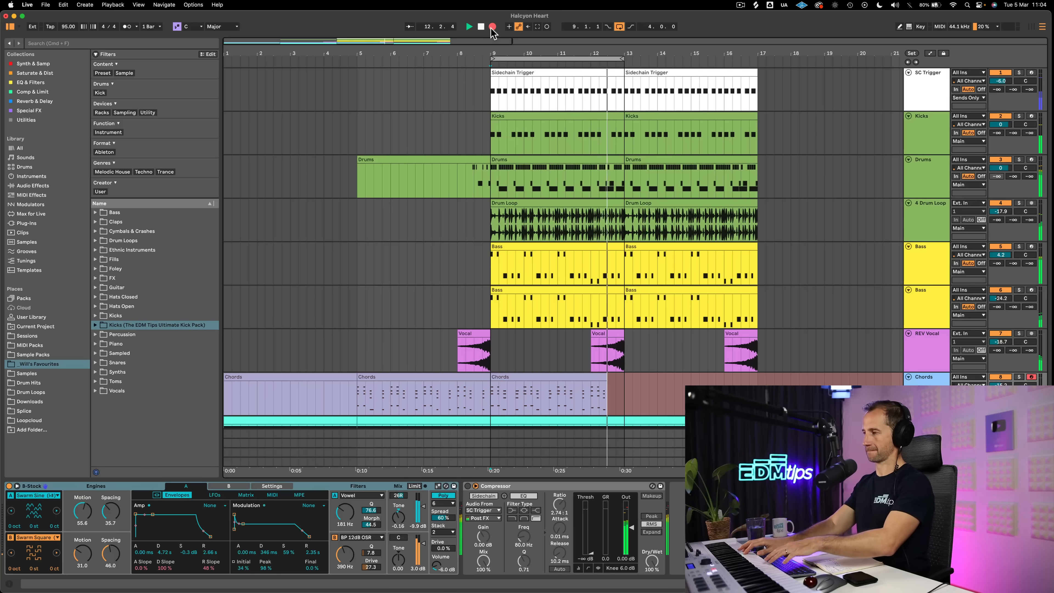
pyautogui.press('space')
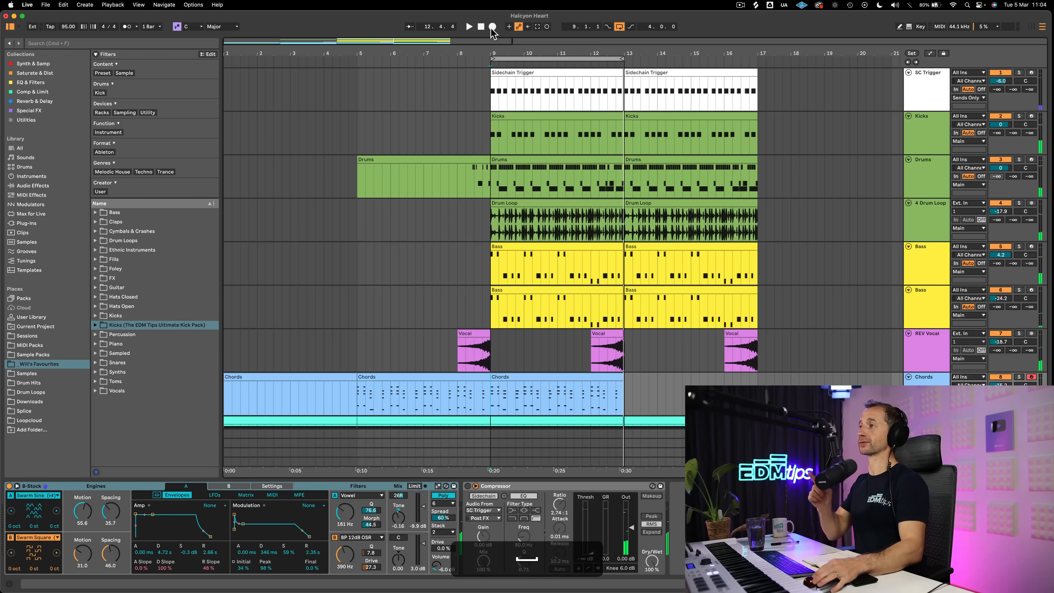
# Open the notes of the Chords clip at bar 9 and quantize all of them to the 1/16 grid
pyautogui.doubleClick(520, 373)
pyautogui.click(346, 420)
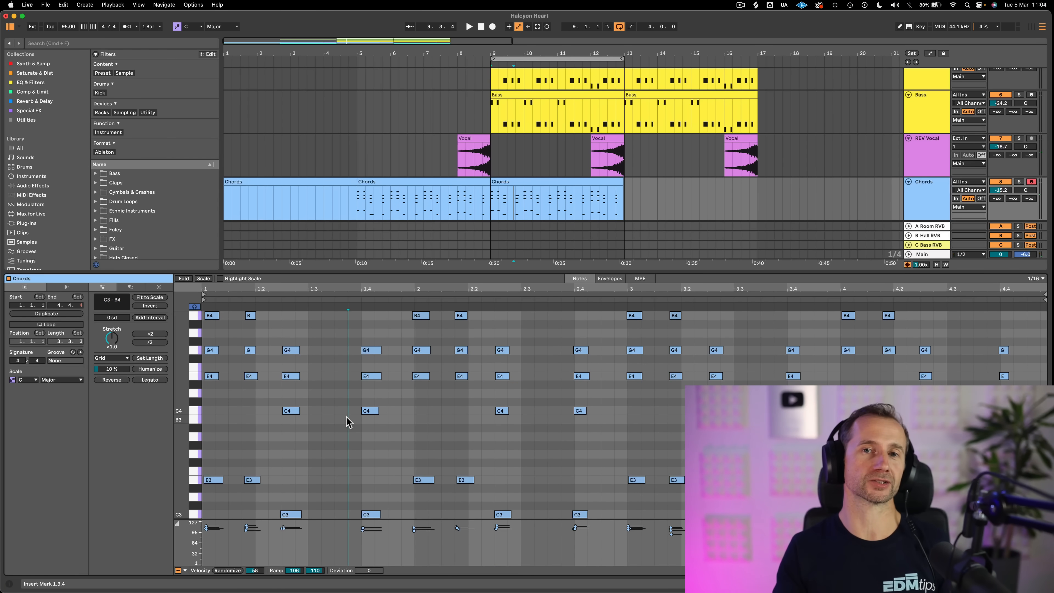
pyautogui.press('super')
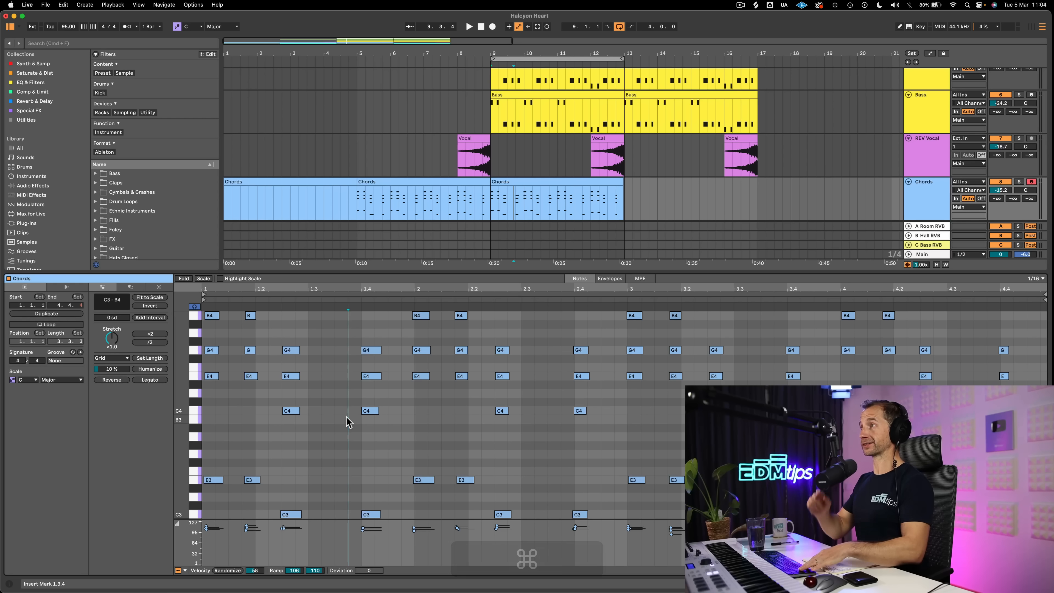
pyautogui.press('super+a')
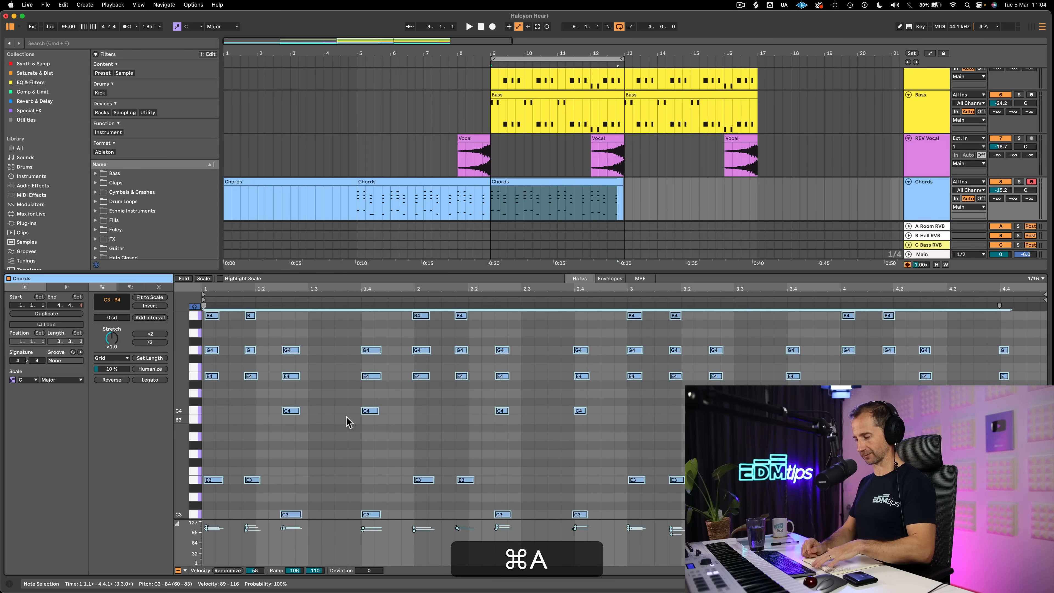
pyautogui.press('shift+super+u')
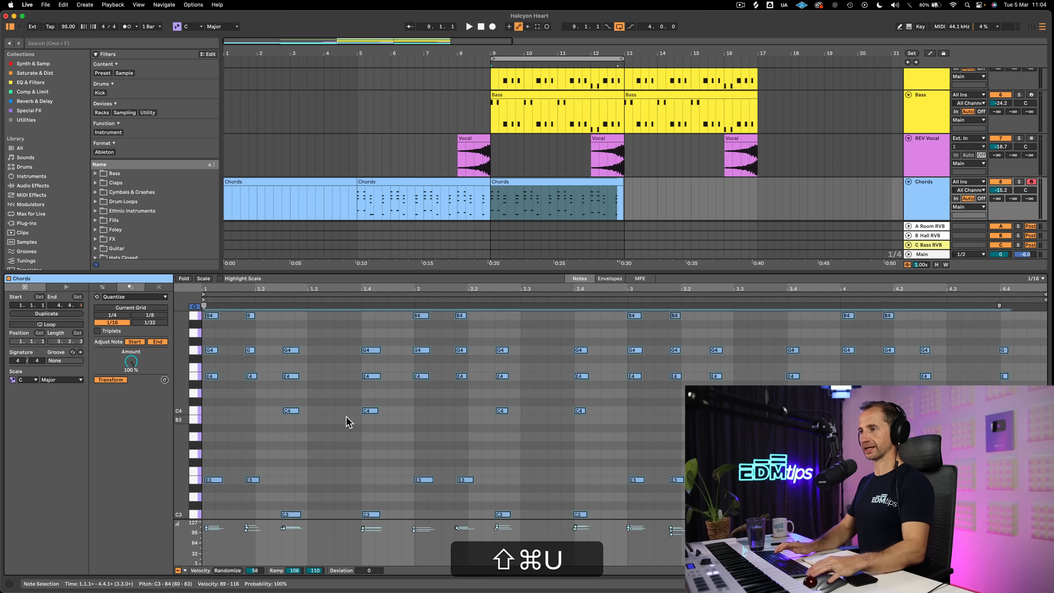
pyautogui.press('super+u')
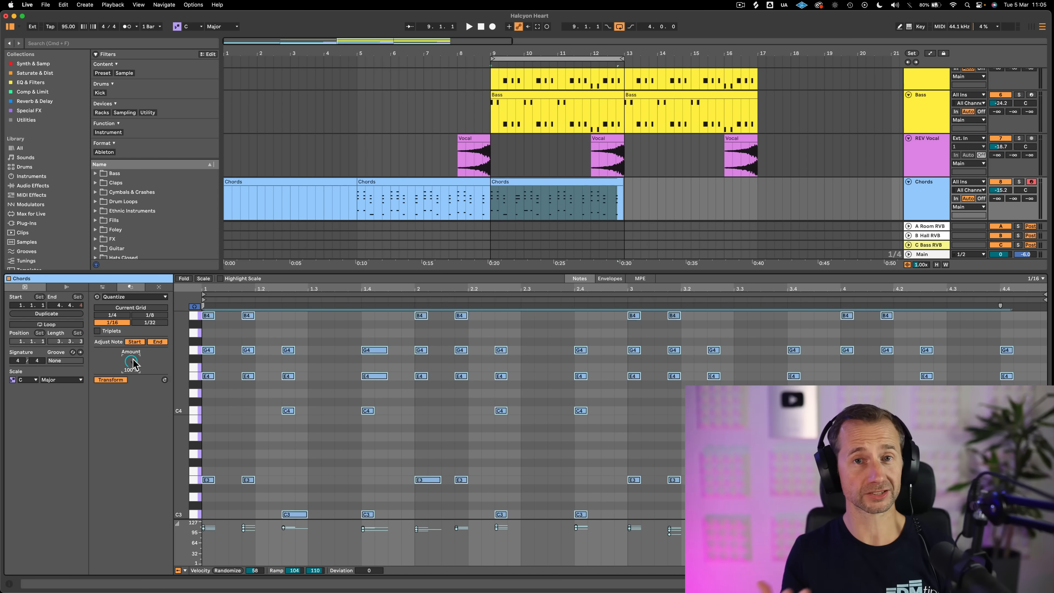
# Try quantize amounts of 21% and 67% on the Chords notes, listen briefly and return the amount to 100%
pyautogui.moveTo(132, 361); pyautogui.dragTo(131, 380)
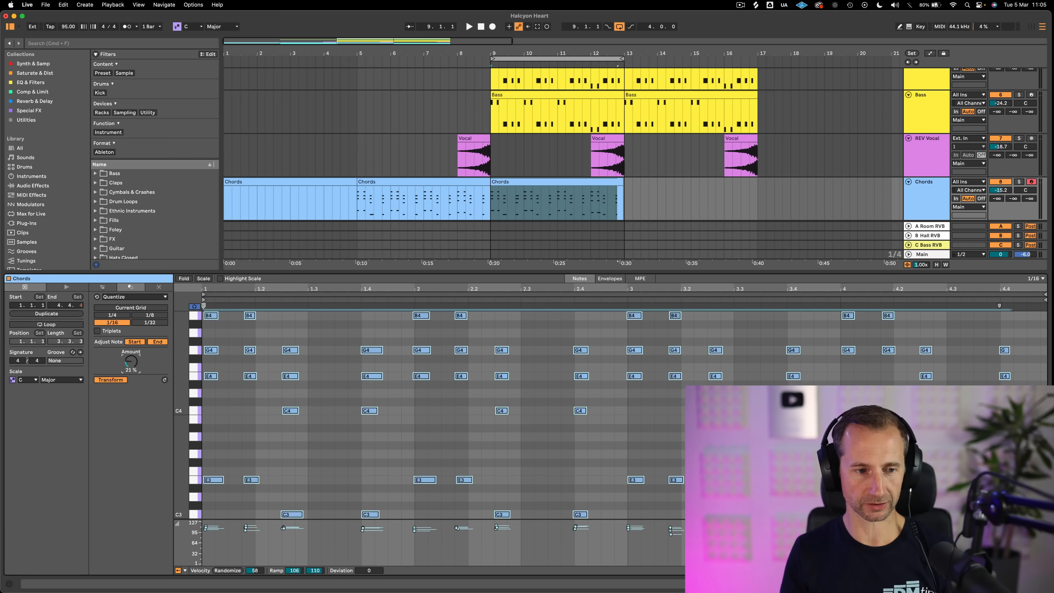
pyautogui.moveTo(131, 361)
pyautogui.mouseDown()
pyautogui.moveTo(131, 371)
pyautogui.moveTo(133, 359)
pyautogui.mouseUp()
pyautogui.press('space')
pyautogui.press('space')
pyautogui.press('space')
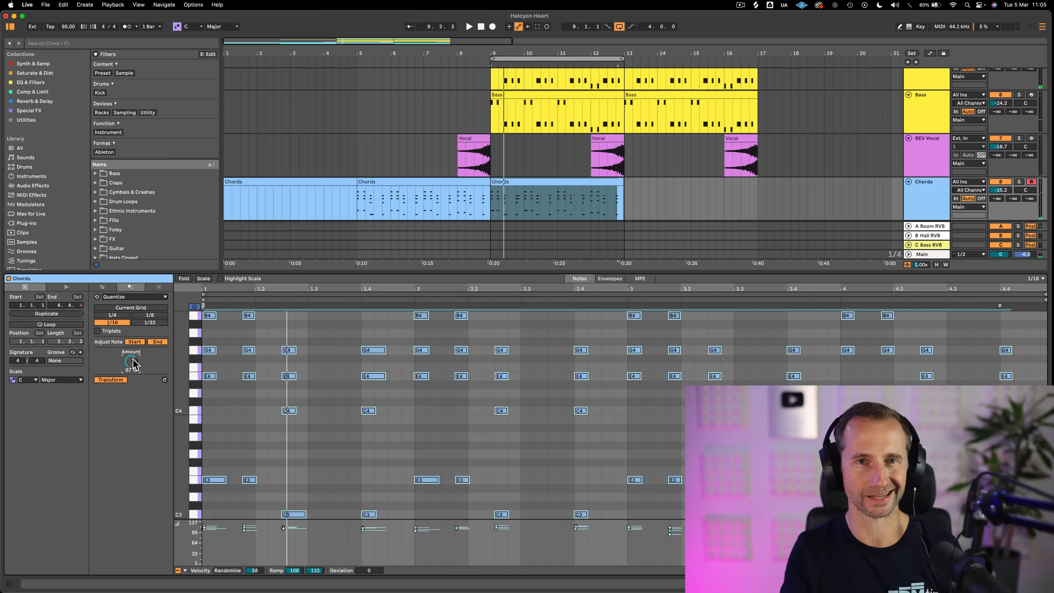
pyautogui.moveTo(132, 364); pyautogui.dragTo(139, 362)
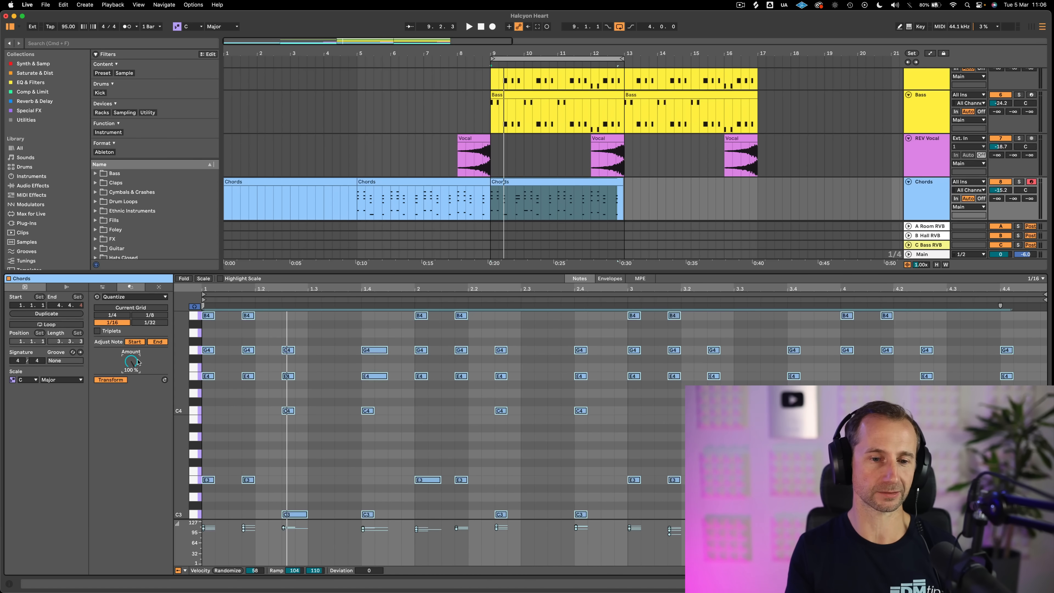
pyautogui.click(337, 386)
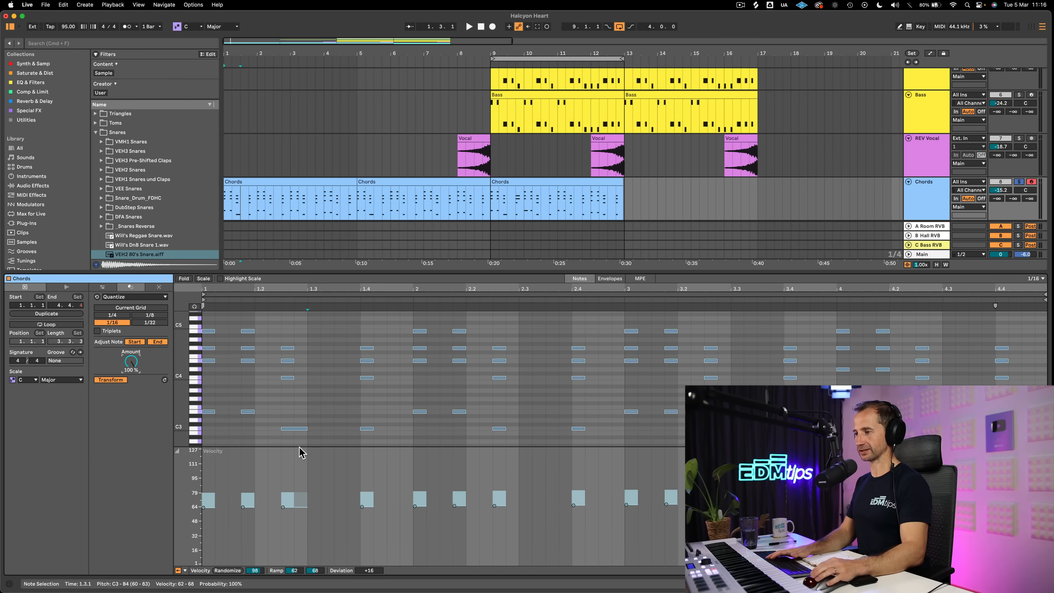
# Randomize the velocities of the selected Chords notes with an amount of 106 and listen to the result
pyautogui.click(229, 570)
pyautogui.press('space')
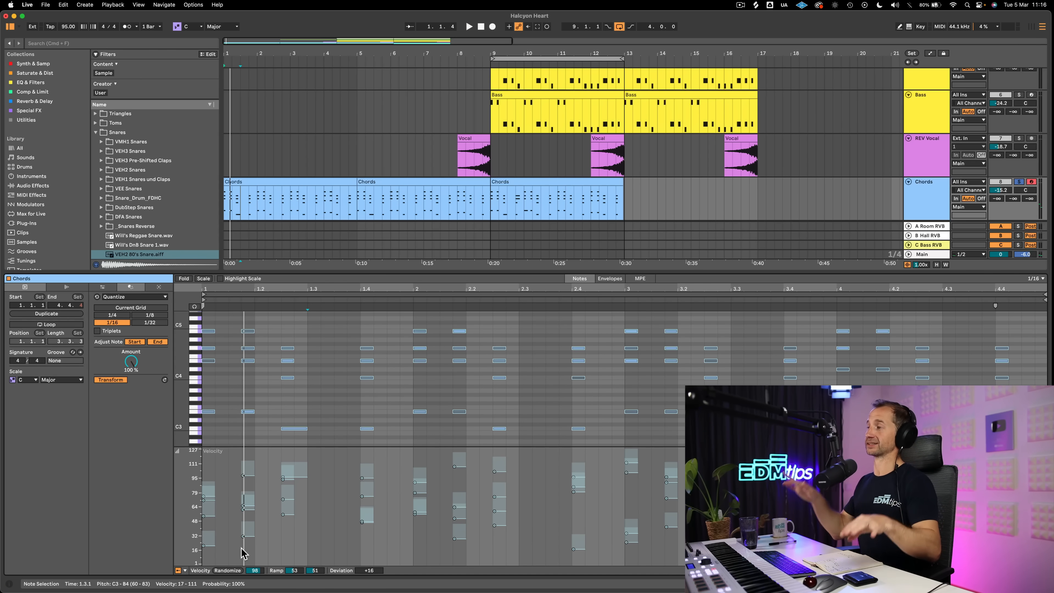
pyautogui.press('space')
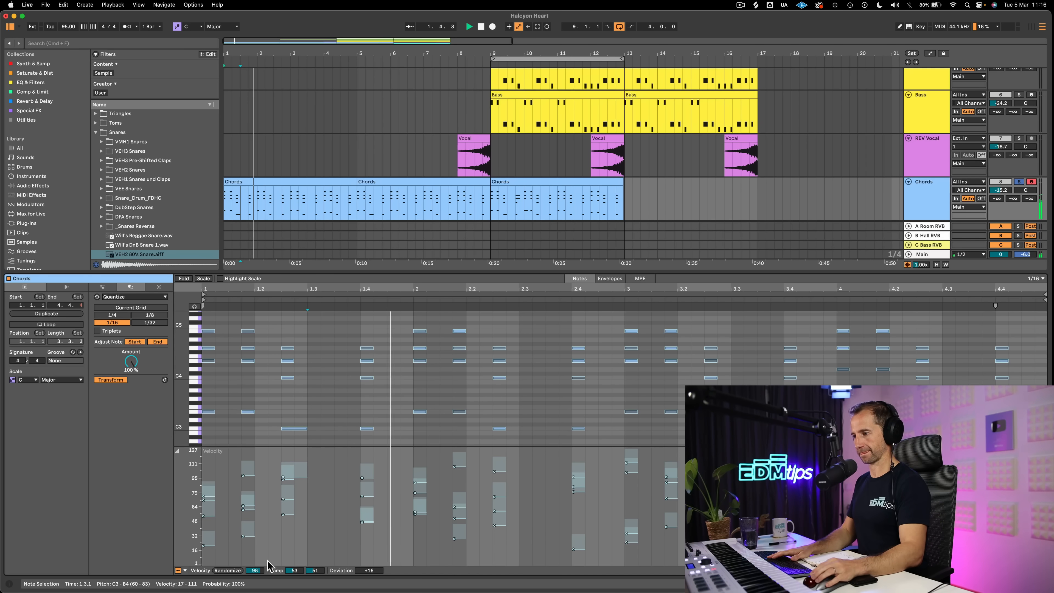
pyautogui.moveTo(256, 572)
pyautogui.mouseDown()
pyautogui.moveTo(256, 554)
pyautogui.moveTo(257, 565)
pyautogui.mouseUp()
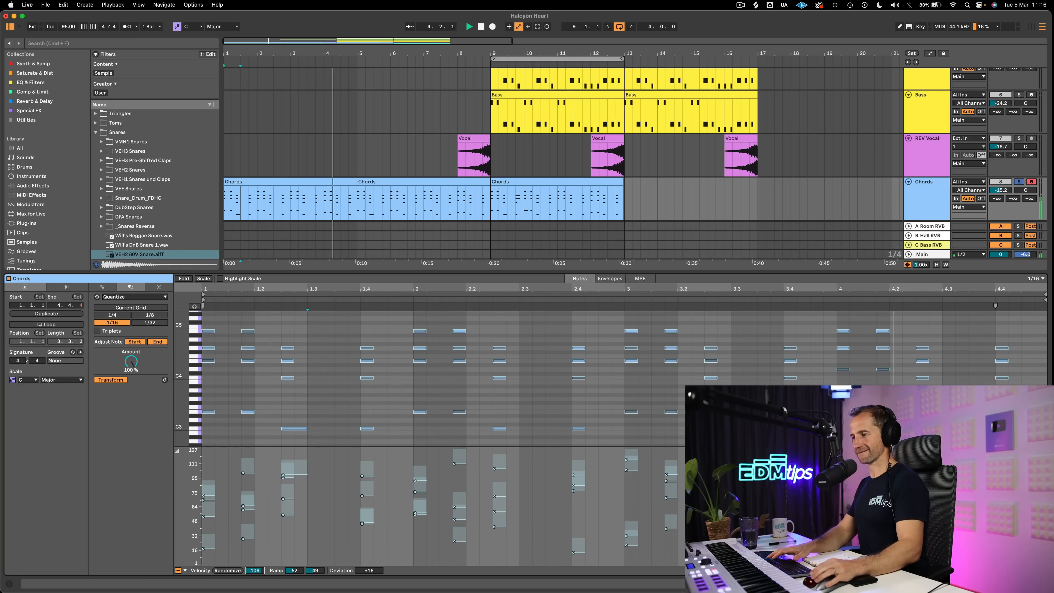
pyautogui.press('space')
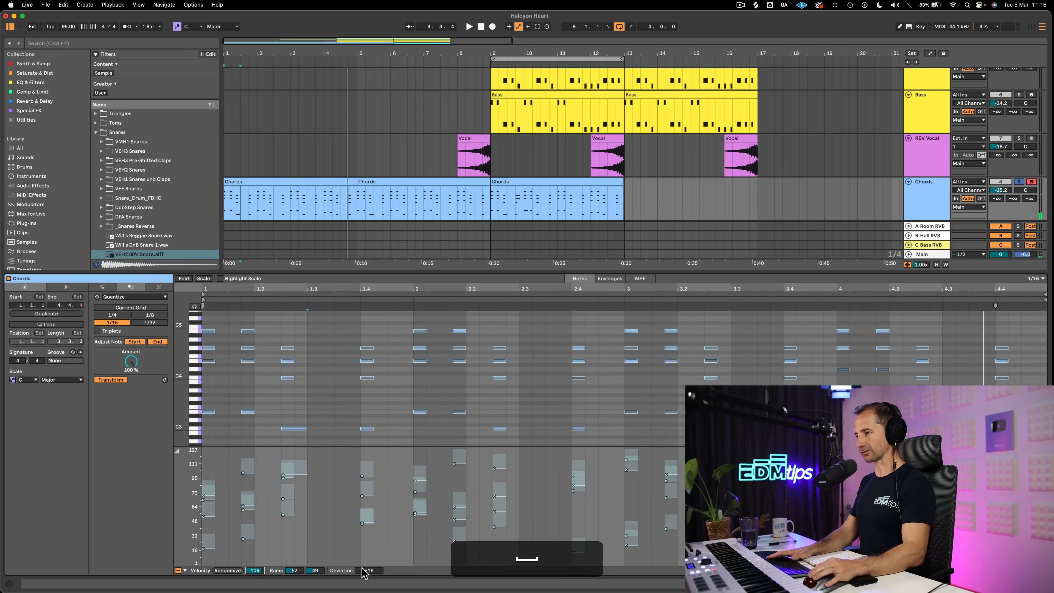
# Set the velocity deviation of the Chords notes to +12 and play the clip
pyautogui.moveTo(364, 574); pyautogui.dragTo(364, 572)
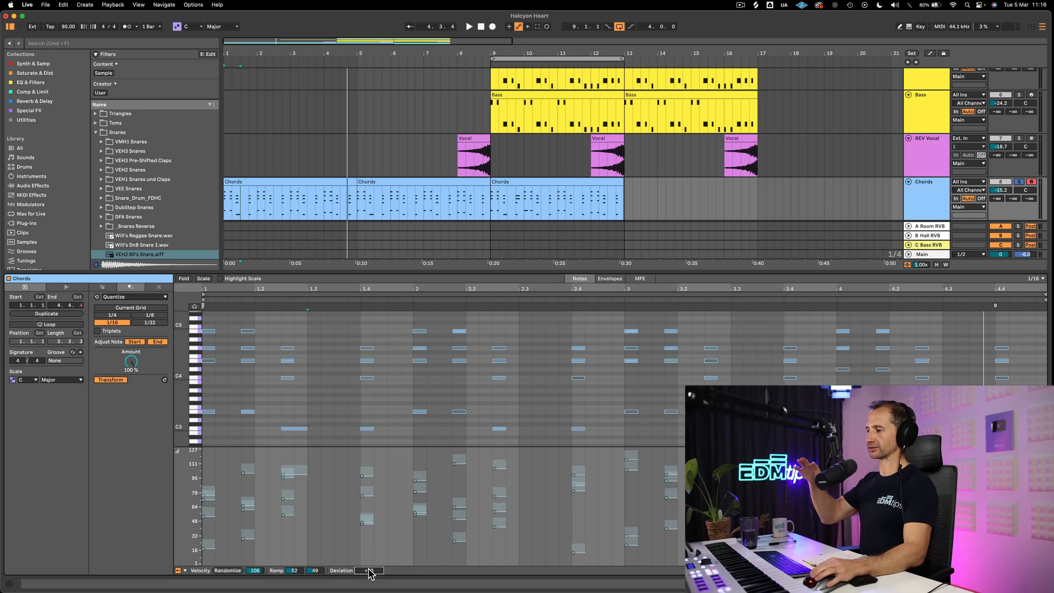
pyautogui.moveTo(369, 570); pyautogui.dragTo(369, 569)
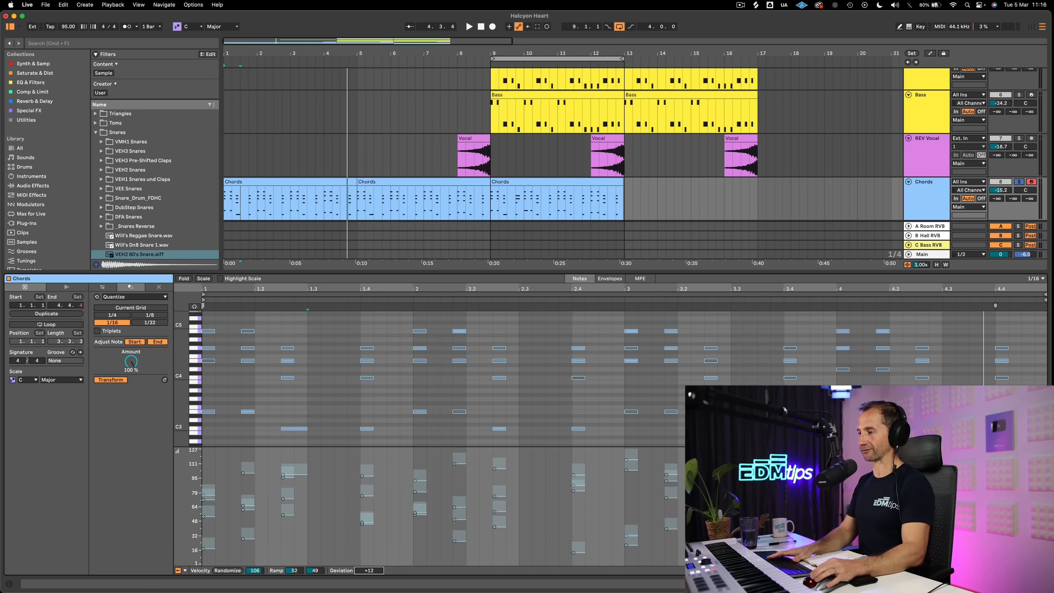
pyautogui.press('space')
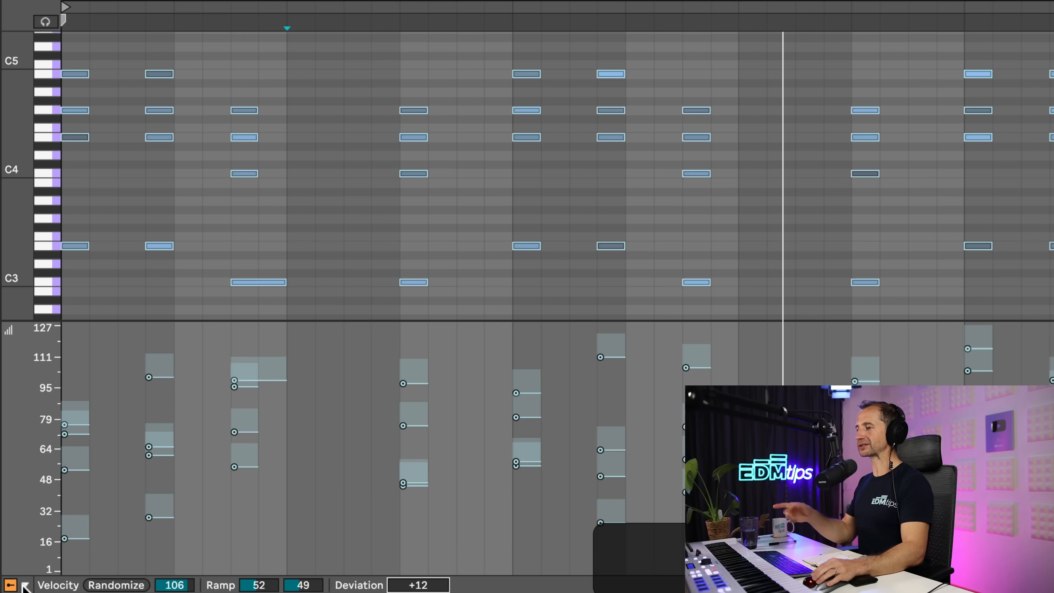
# Show the Chance lane beneath the velocities of the Chords clip and deselect the notes
pyautogui.click(25, 586)
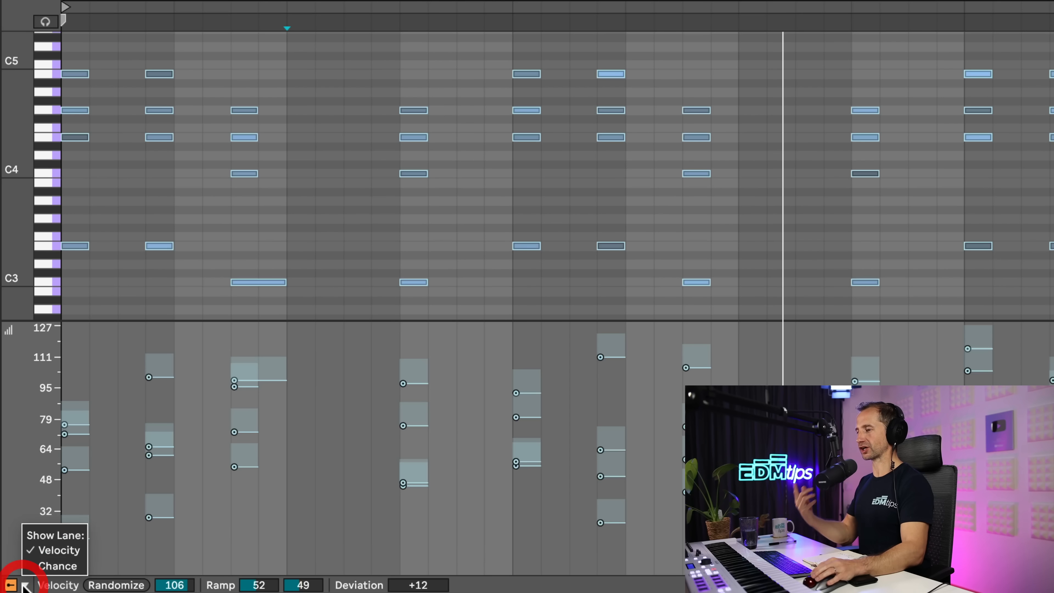
pyautogui.click(43, 563)
pyautogui.click(268, 473)
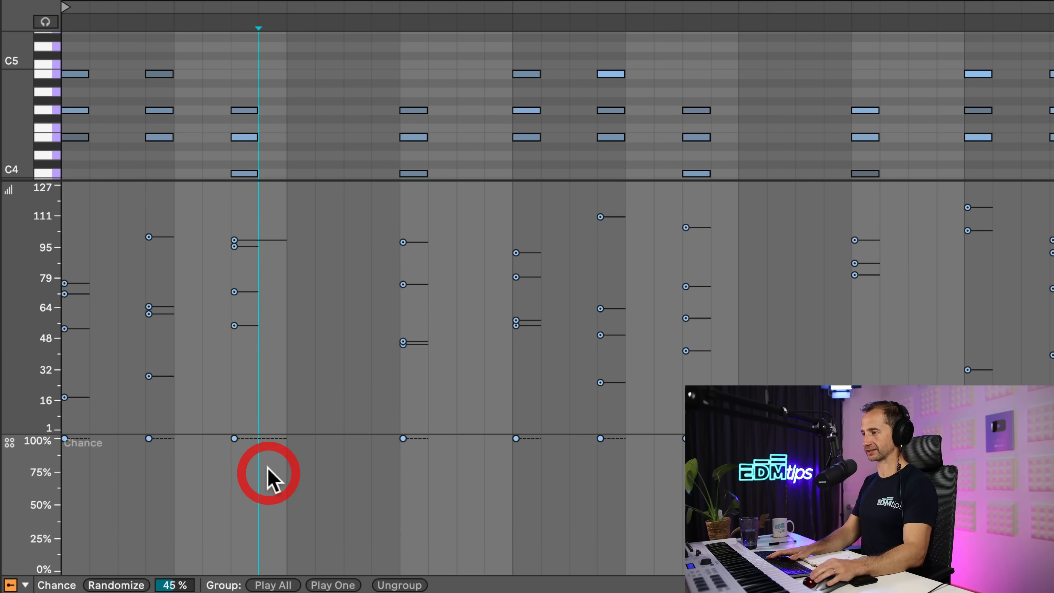
pyautogui.click(293, 465)
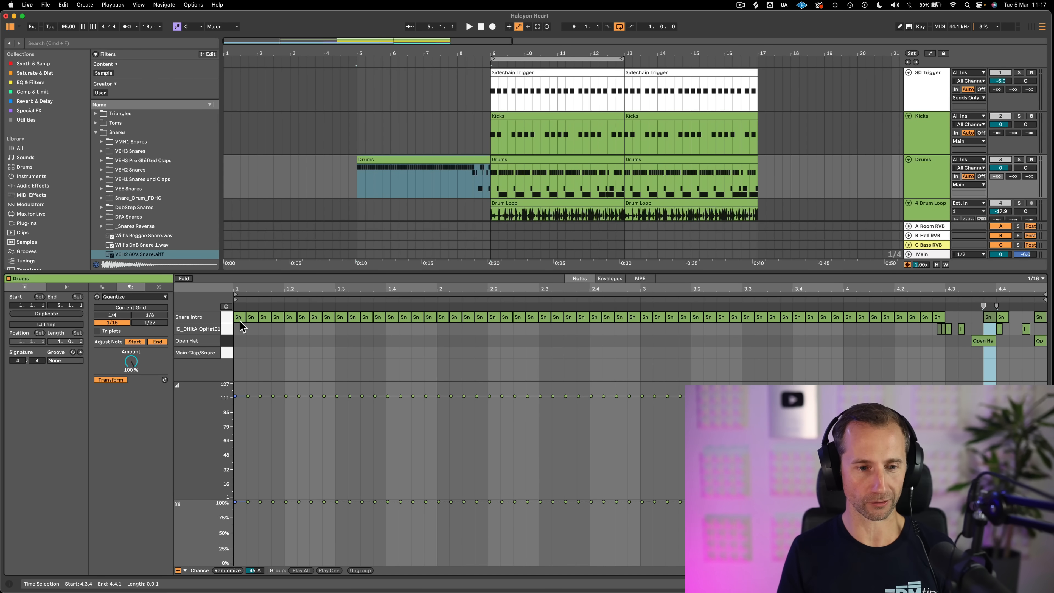
# Select the repeated Snare Intro notes in the Drums clip at bar 5, play them and turn on note preview
pyautogui.click(243, 347)
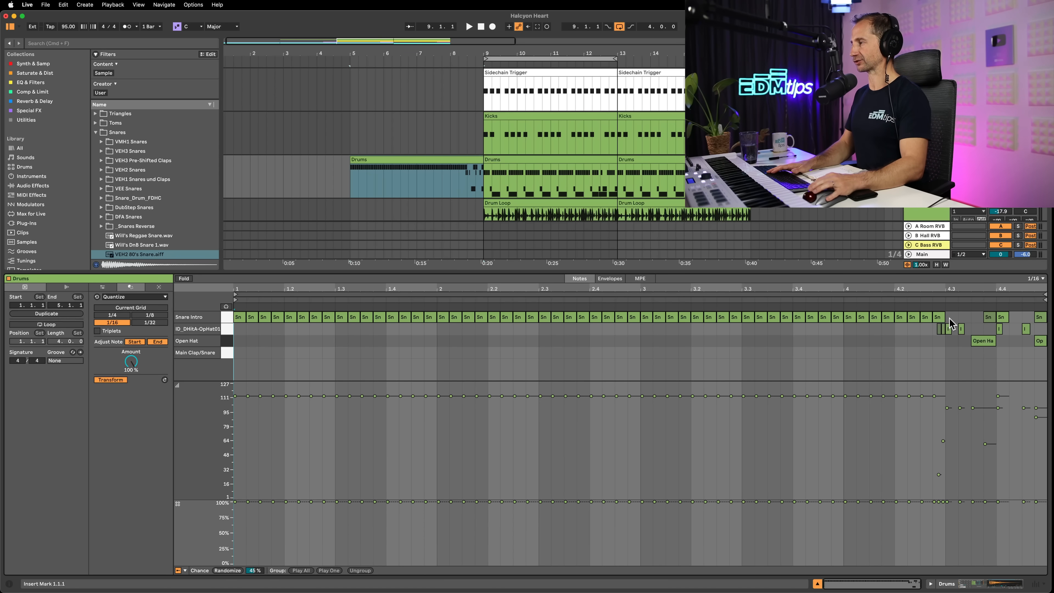
pyautogui.moveTo(952, 324); pyautogui.dragTo(211, 280)
pyautogui.press('space')
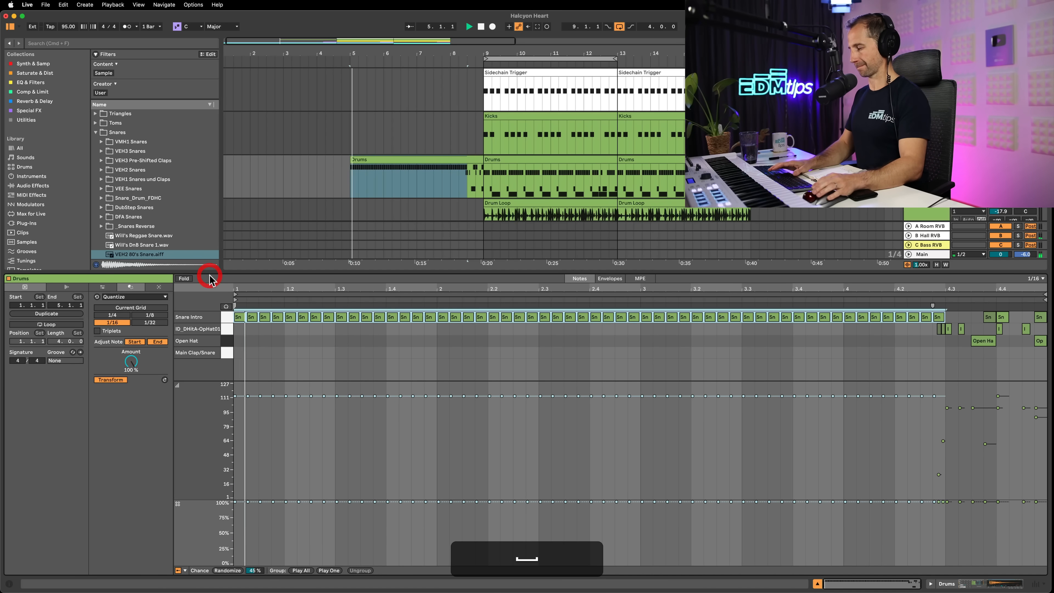
pyautogui.press('p')
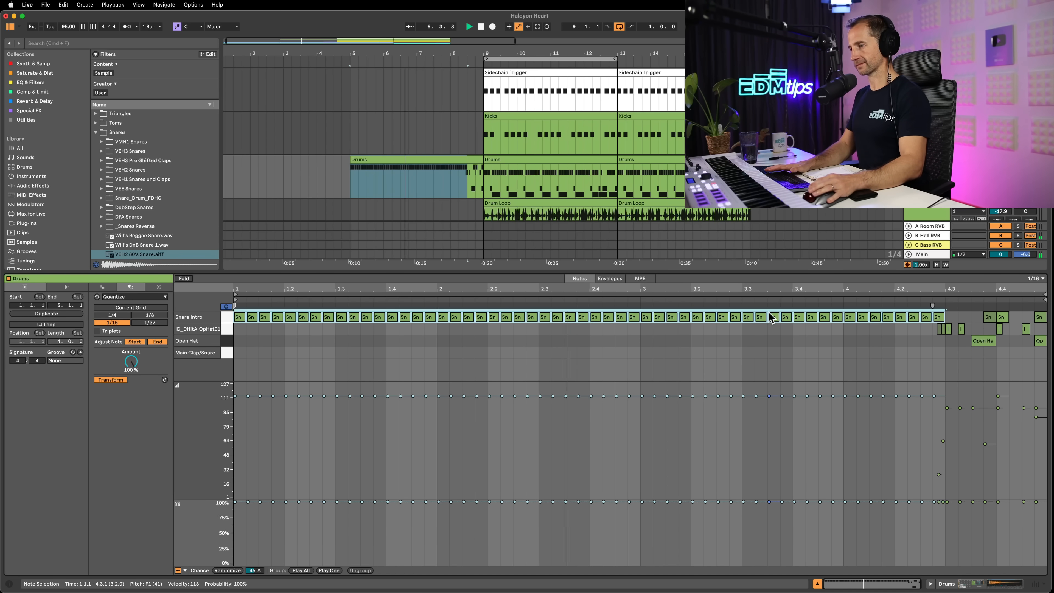
pyautogui.press('space')
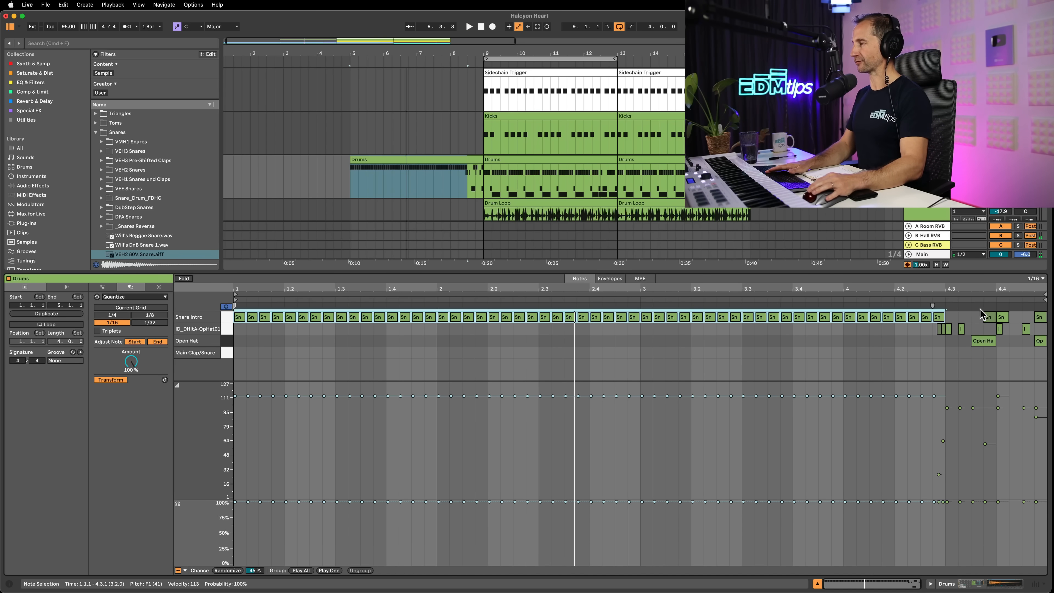
# Reselect the repeated Snare Intro notes in the Drums clip and hide the Chance lane
pyautogui.moveTo(958, 317); pyautogui.dragTo(235, 308)
pyautogui.click(19, 583)
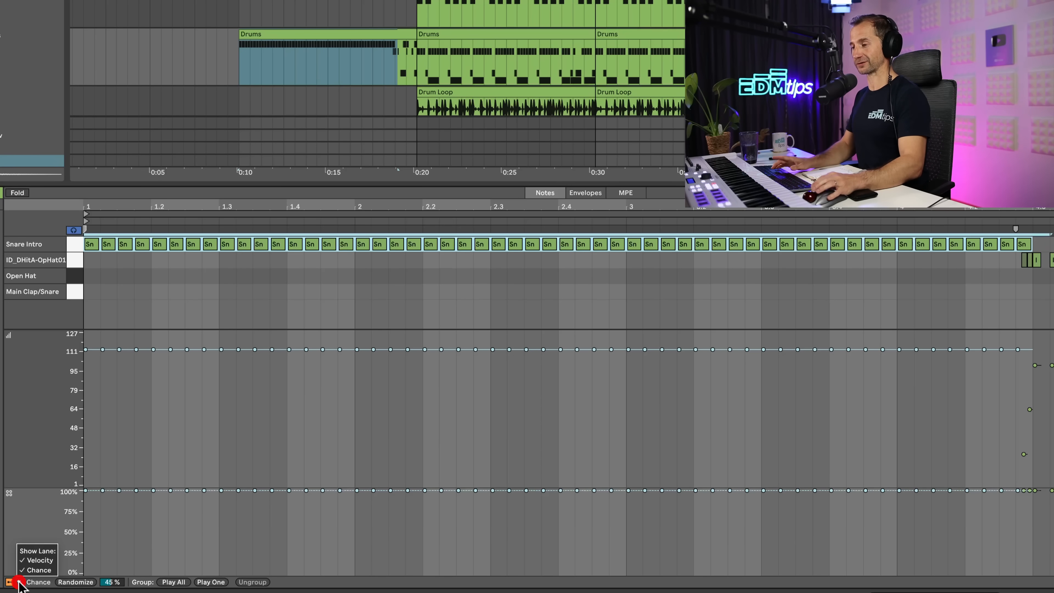
pyautogui.click(33, 570)
# Ramp the Snare Intro notes' velocities from about 36 up to 100 and play the build-up with the Drums track's devices shown
pyautogui.moveTo(166, 585); pyautogui.dragTo(193, 579)
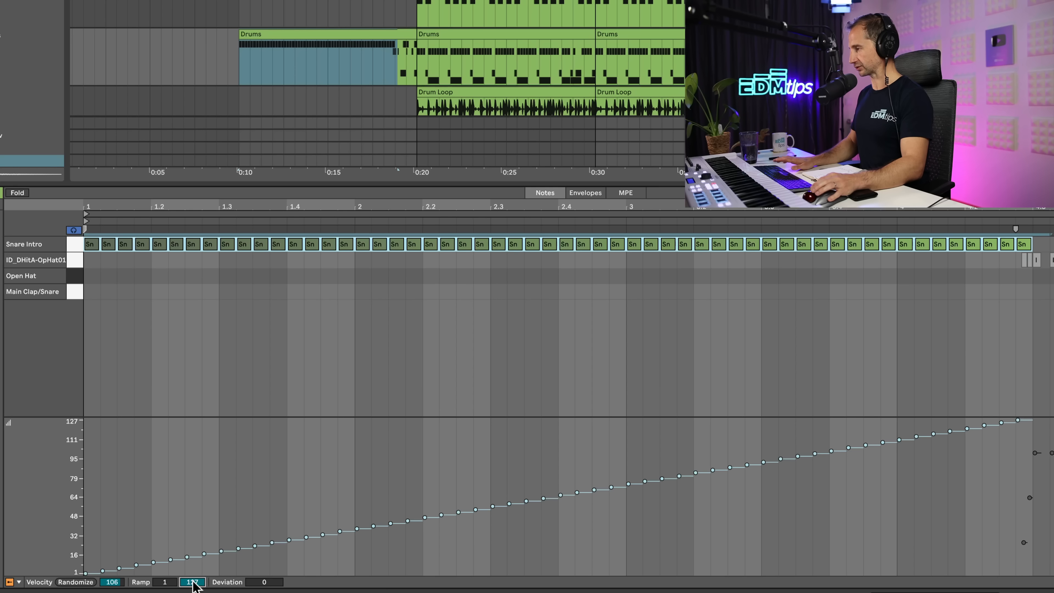
pyautogui.write('100')
pyautogui.press('Return')
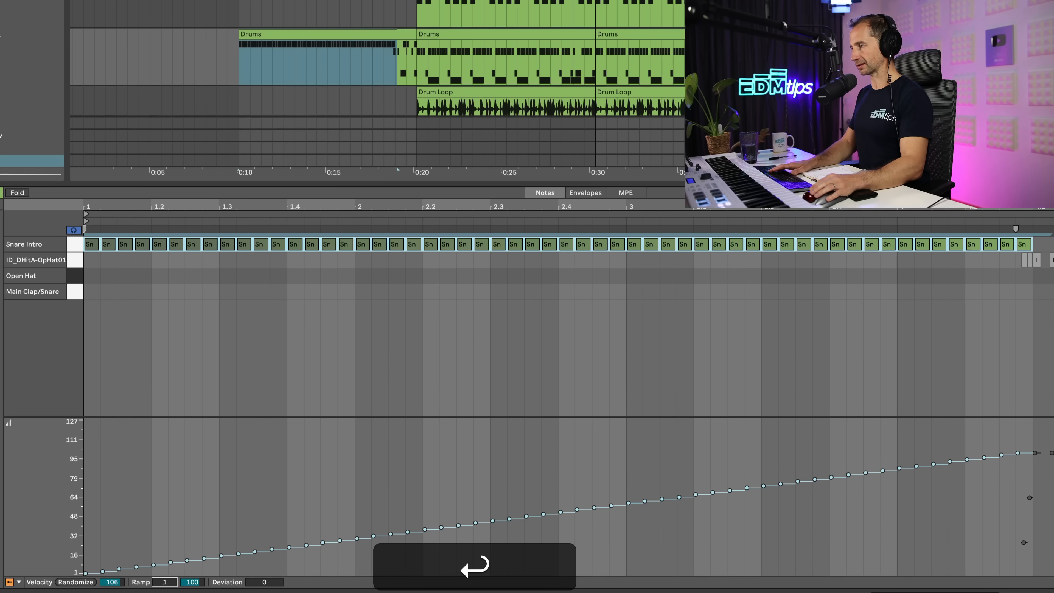
pyautogui.moveTo(165, 582); pyautogui.dragTo(168, 588)
pyautogui.press('space')
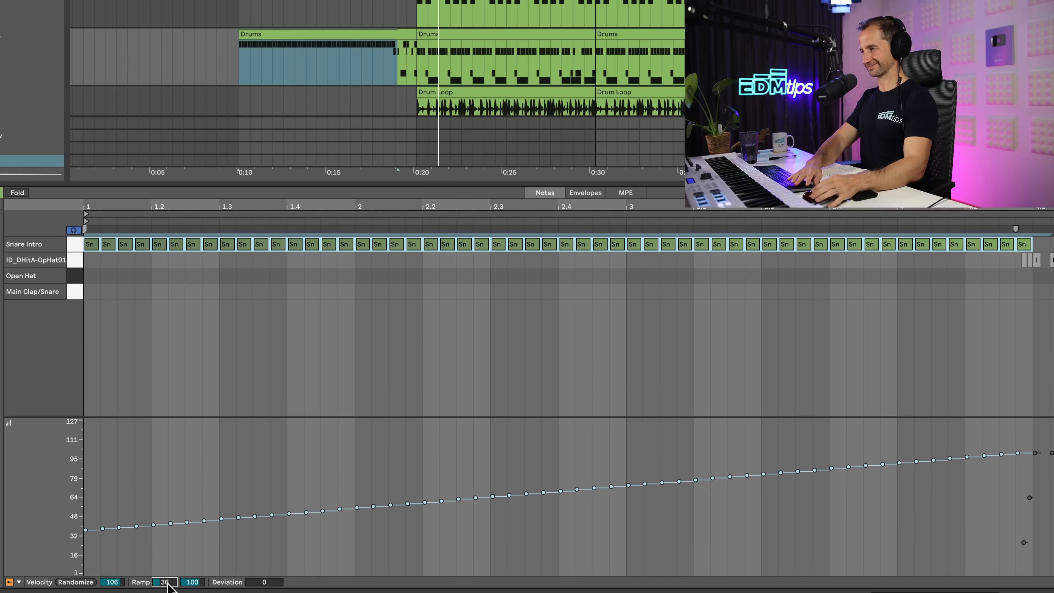
pyautogui.hotkey('shift', 'Tab')
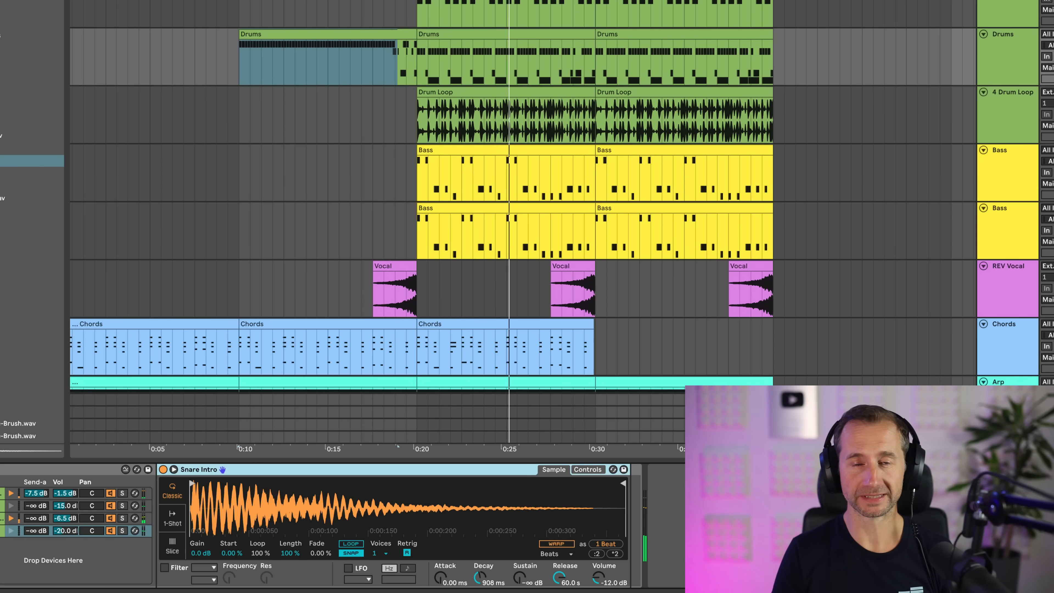
pyautogui.press('space')
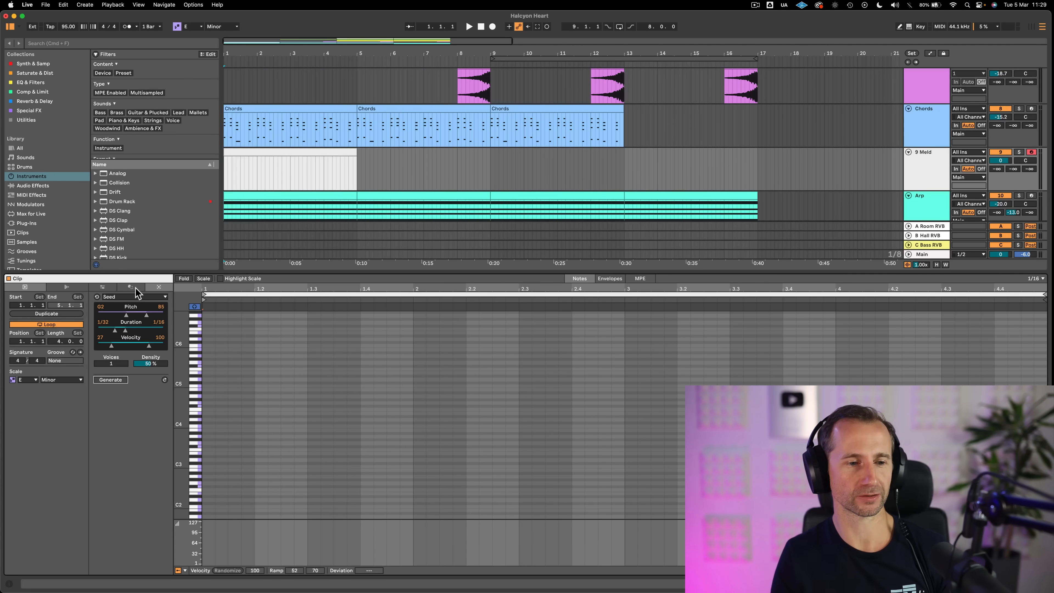
# View the Transform tools of the Meld track's empty clip and return to the Generate tools with Seed
pyautogui.click(135, 288)
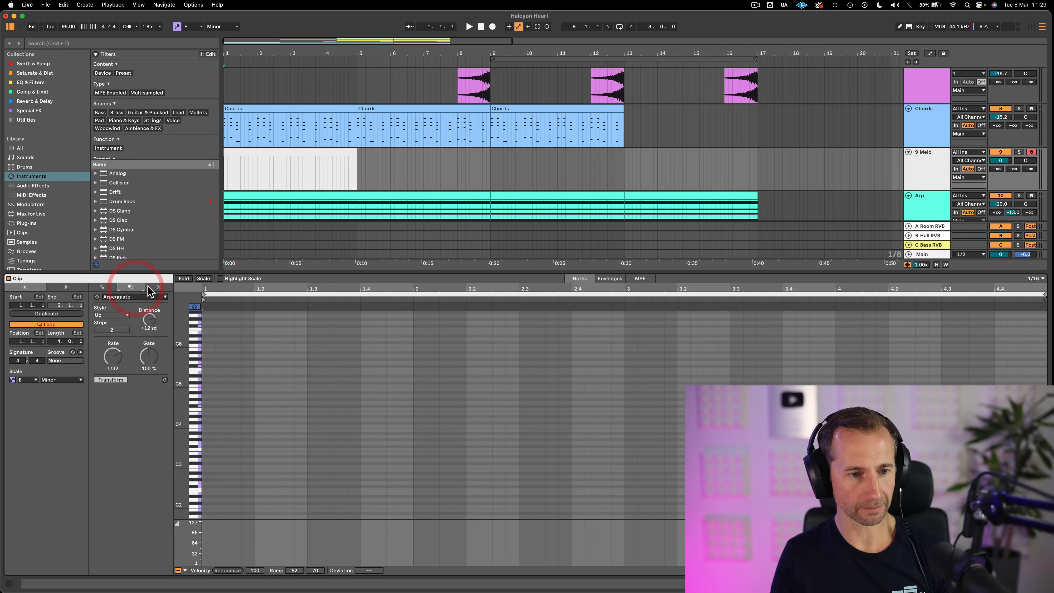
pyautogui.click(147, 287)
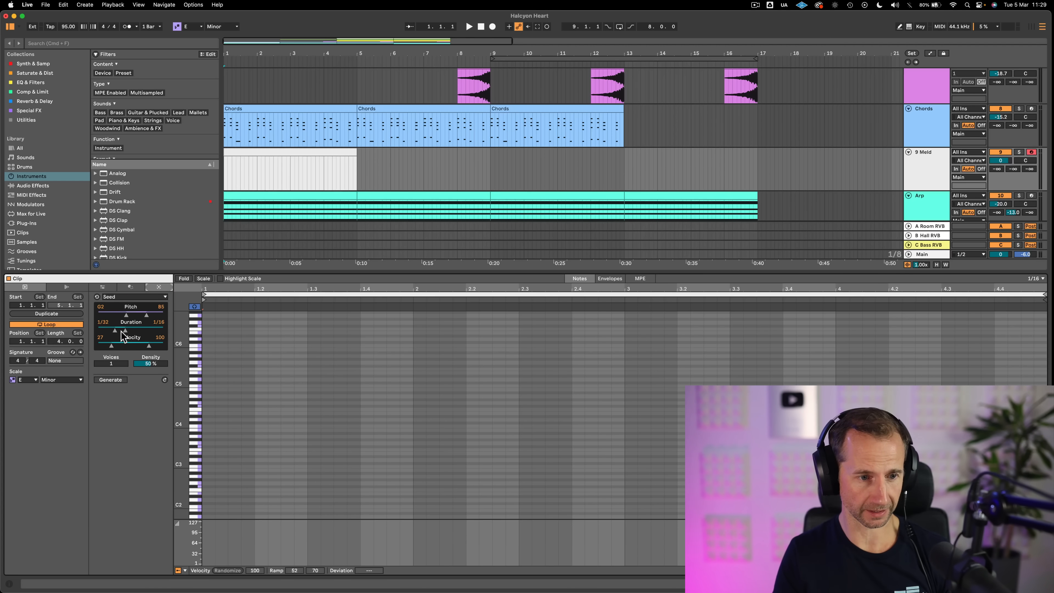
# Set the Seed generator's maximum duration to 1/8, generate notes in the Meld clip and play them
pyautogui.moveTo(126, 329); pyautogui.dragTo(128, 329)
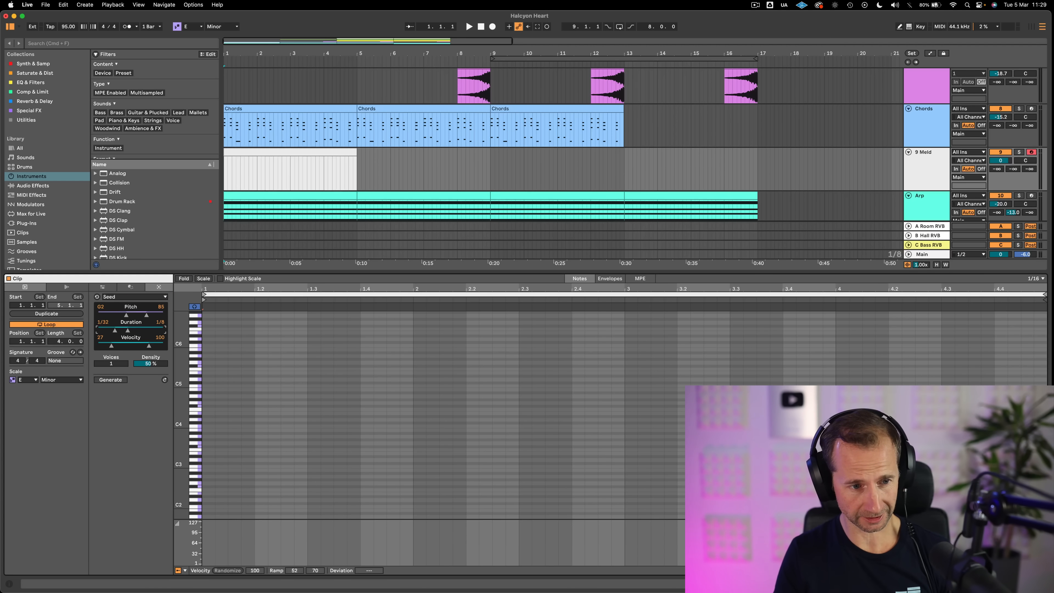
pyautogui.click(111, 380)
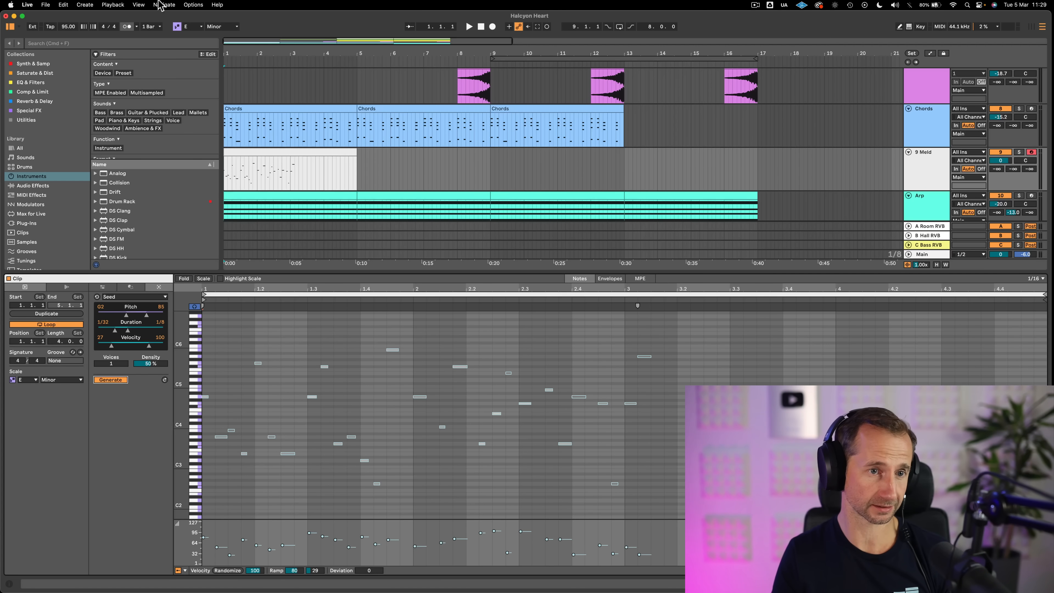
pyautogui.press('space')
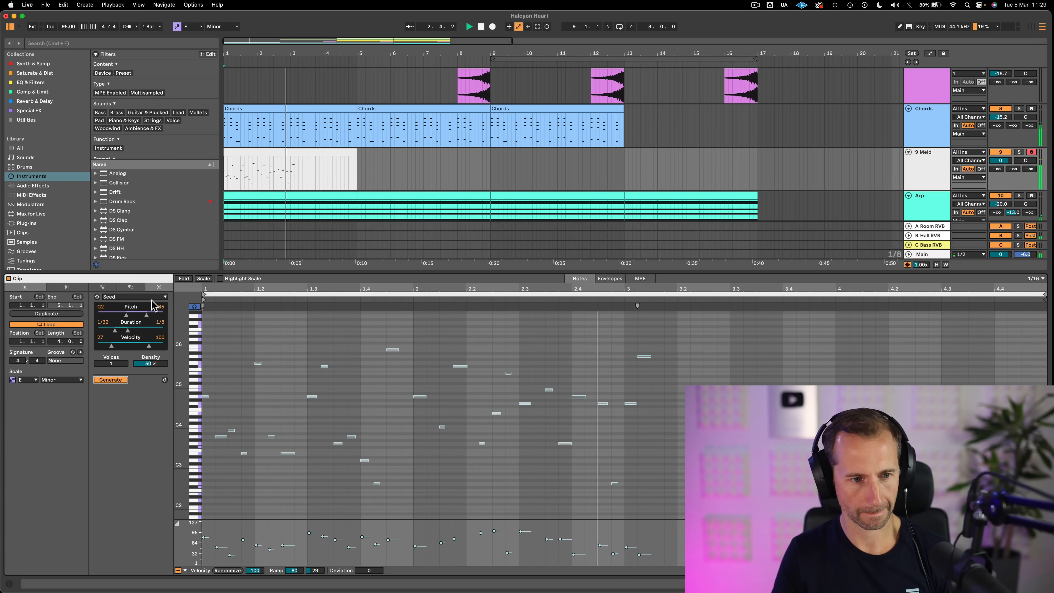
pyautogui.press('space')
# Arpeggiate the Meld clip's generated notes with the Up style at a 1/32 rate and play the result with the track volume at 0.0 dB
pyautogui.click(142, 297)
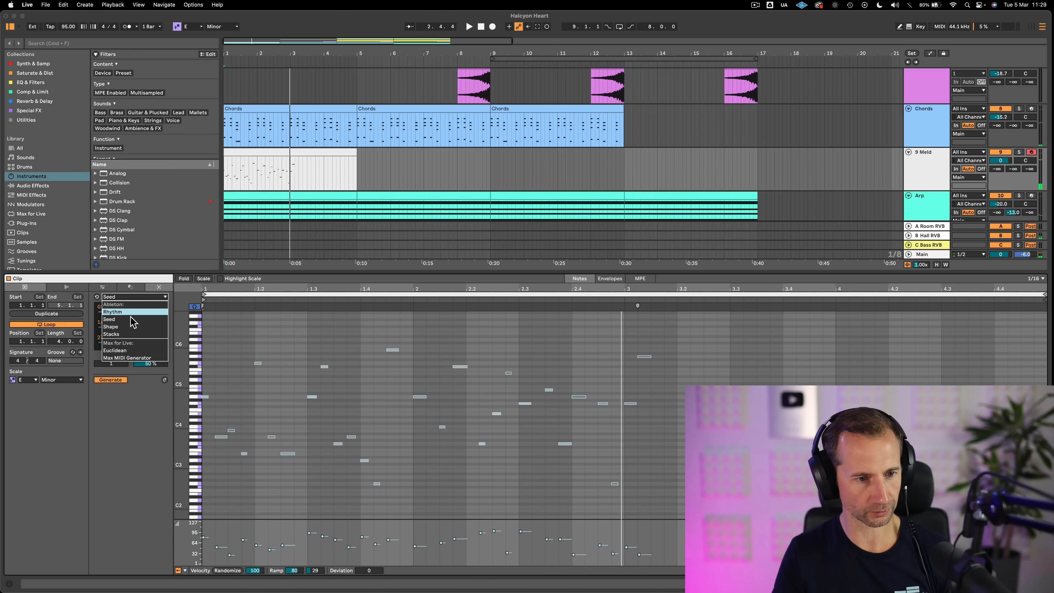
pyautogui.click(127, 288)
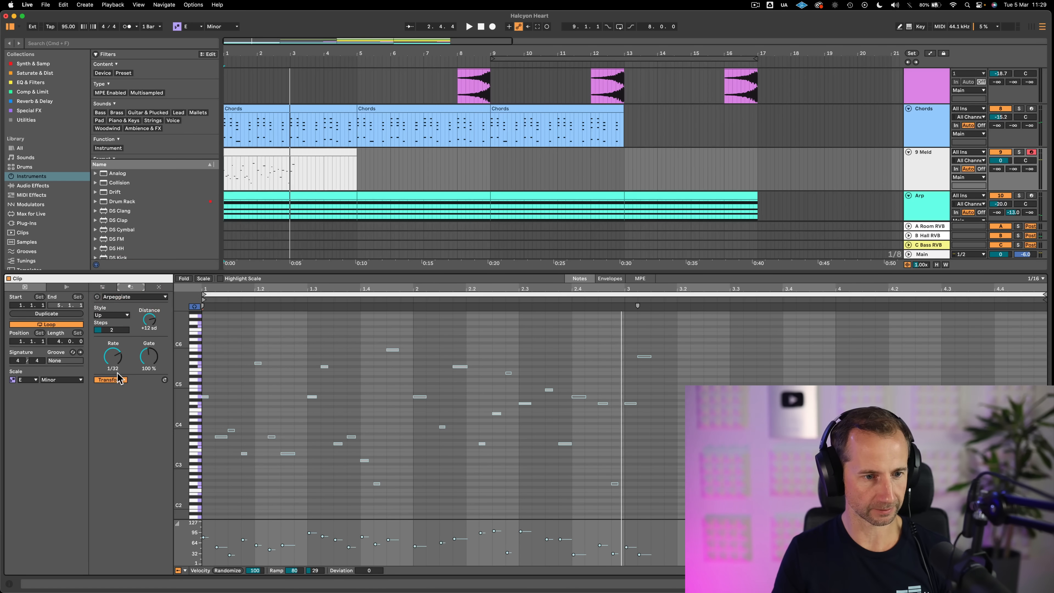
pyautogui.click(111, 380)
pyautogui.press('space')
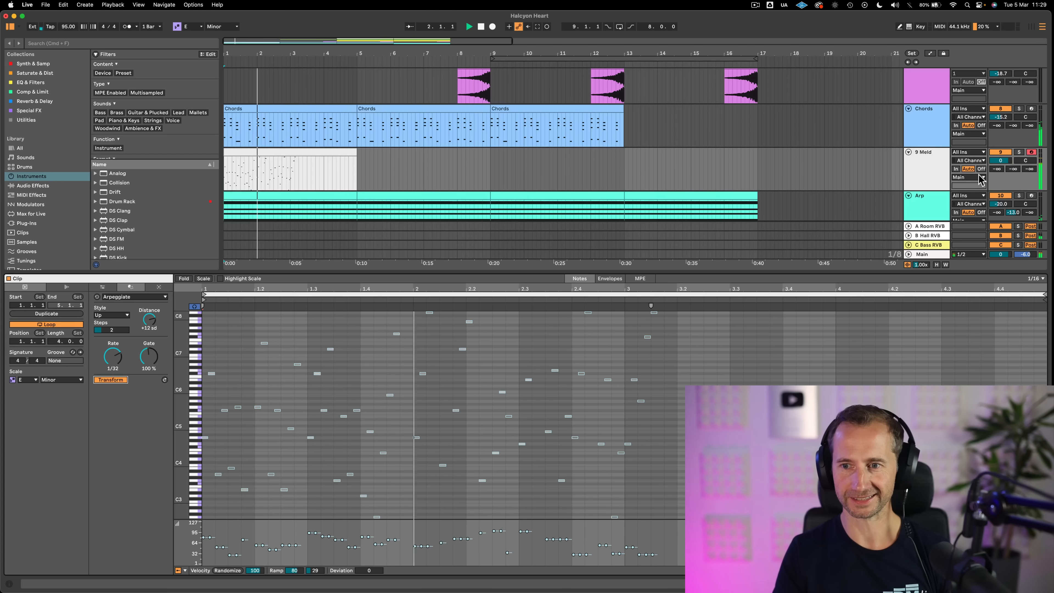
pyautogui.moveTo(1005, 163); pyautogui.dragTo(1005, 161)
pyautogui.moveTo(1004, 161); pyautogui.dragTo(1004, 169)
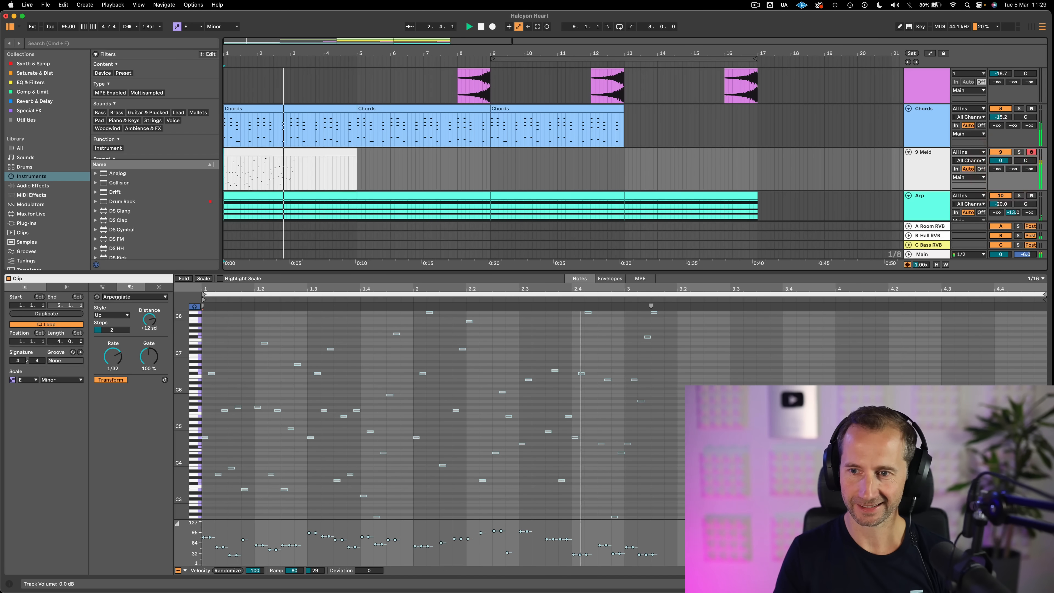
pyautogui.press('space')
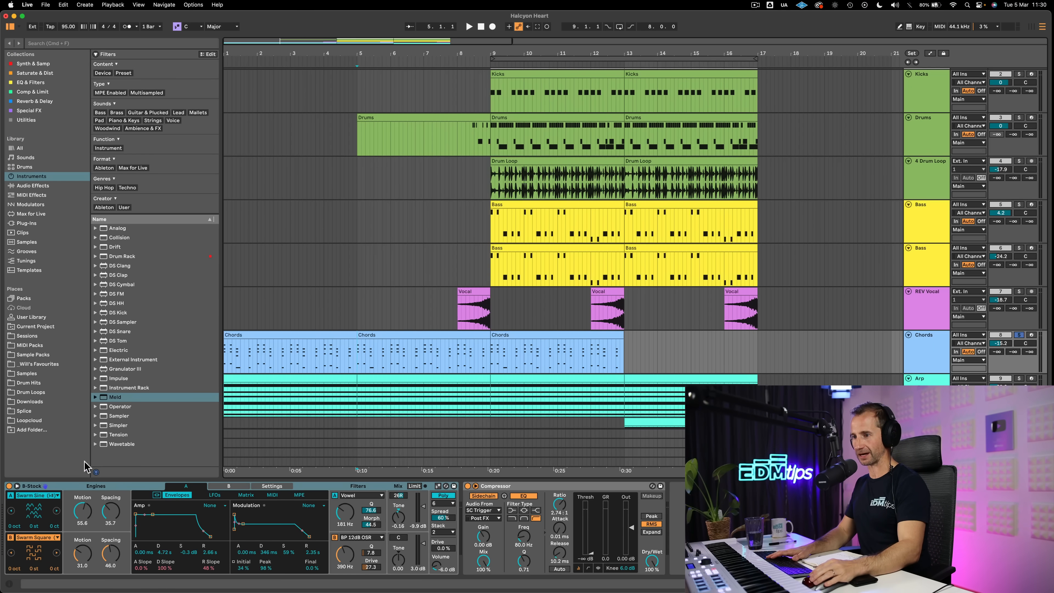
# Play the Chords track soloed from bar 5 to hear Meld's Swarm oscillators
pyautogui.click(65, 493)
pyautogui.click(1019, 335)
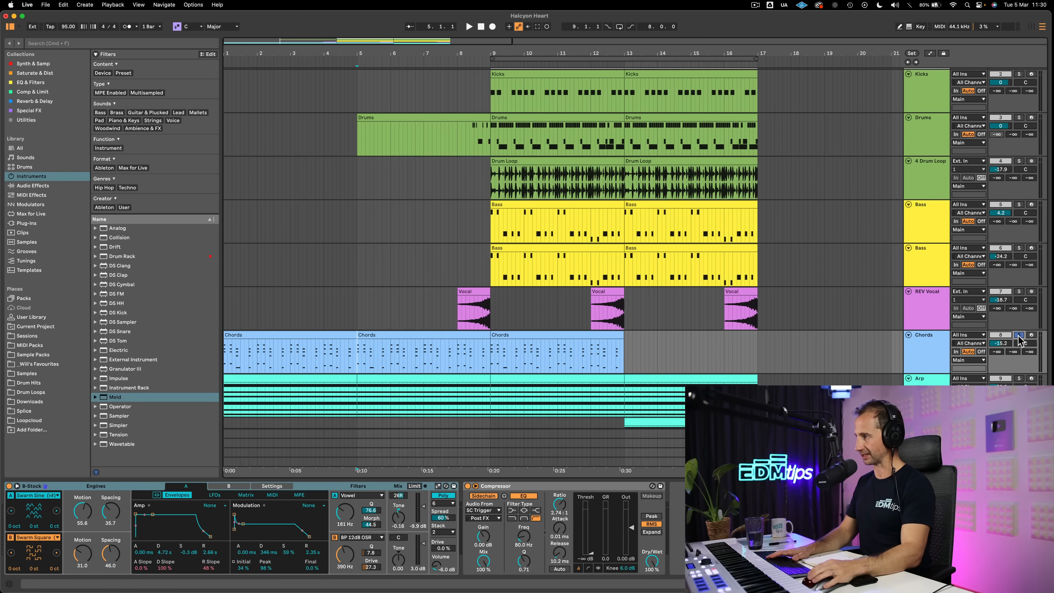
pyautogui.press('space')
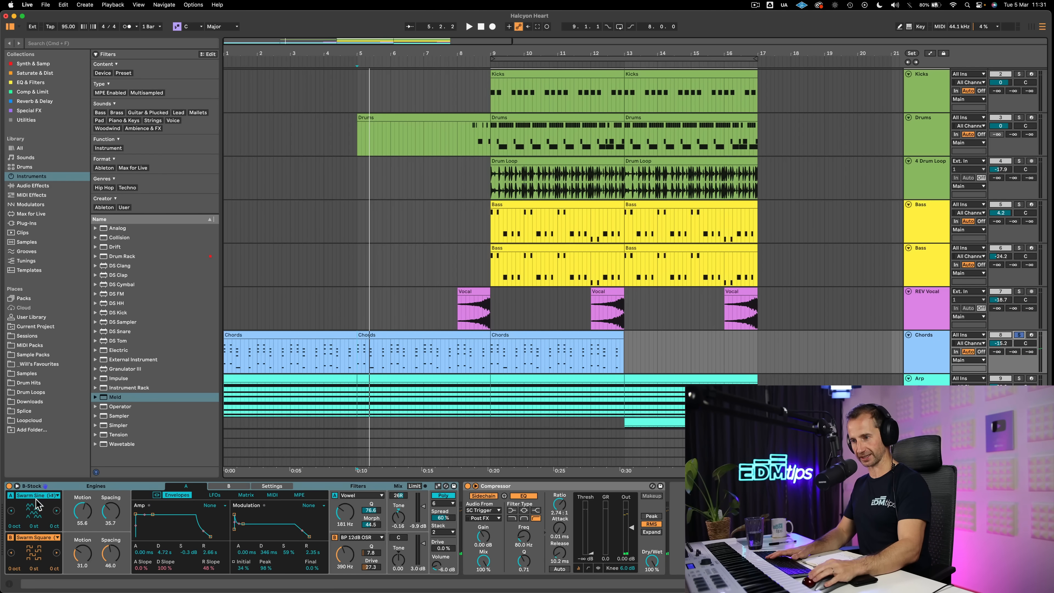
# Set engine A of the Chords track's Meld to Basic Shapes and play the chords
pyautogui.click(37, 496)
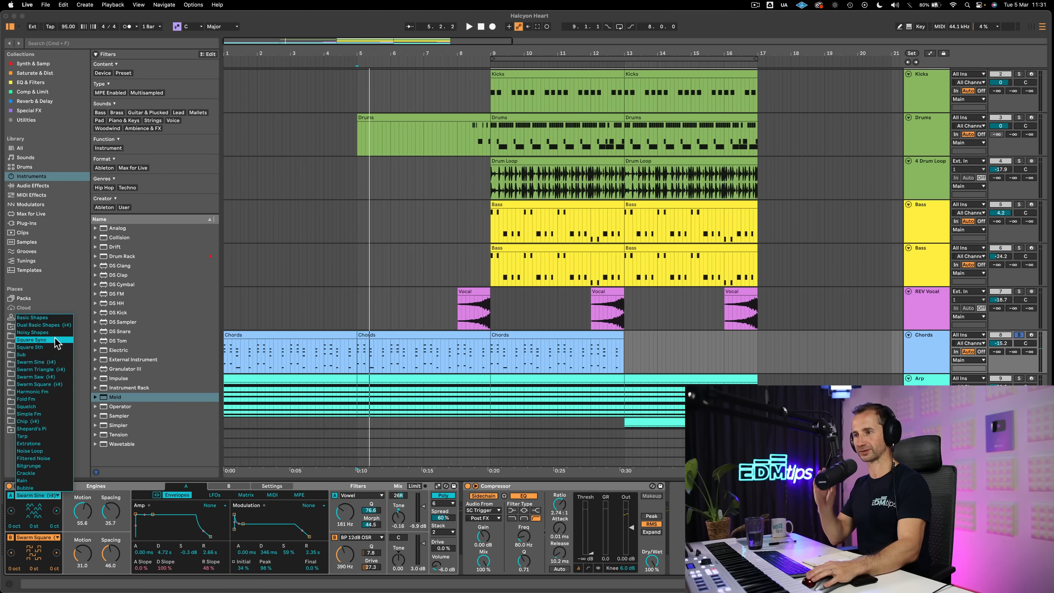
pyautogui.click(41, 318)
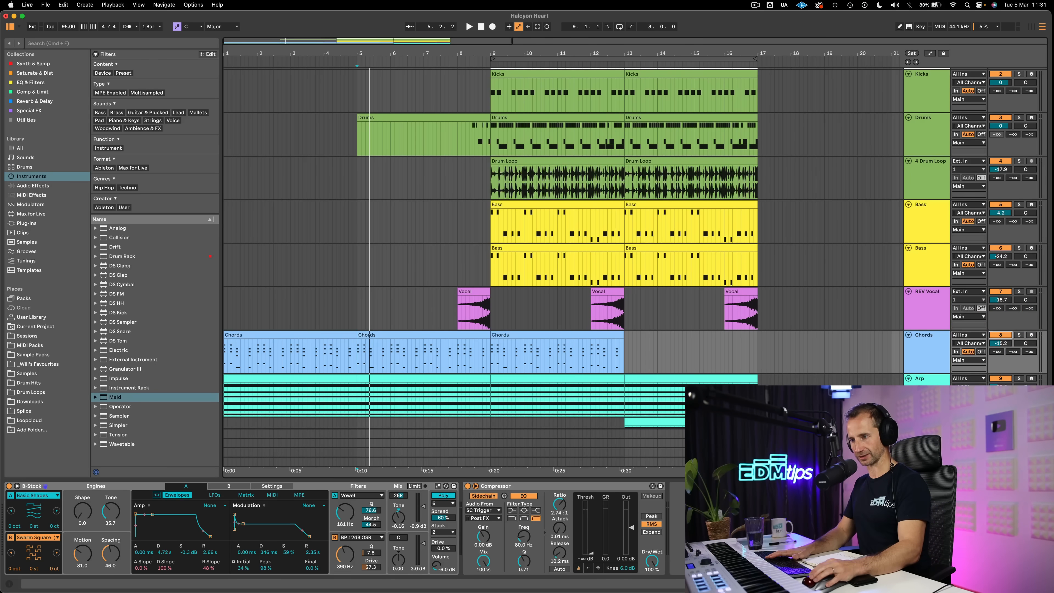
pyautogui.press('space')
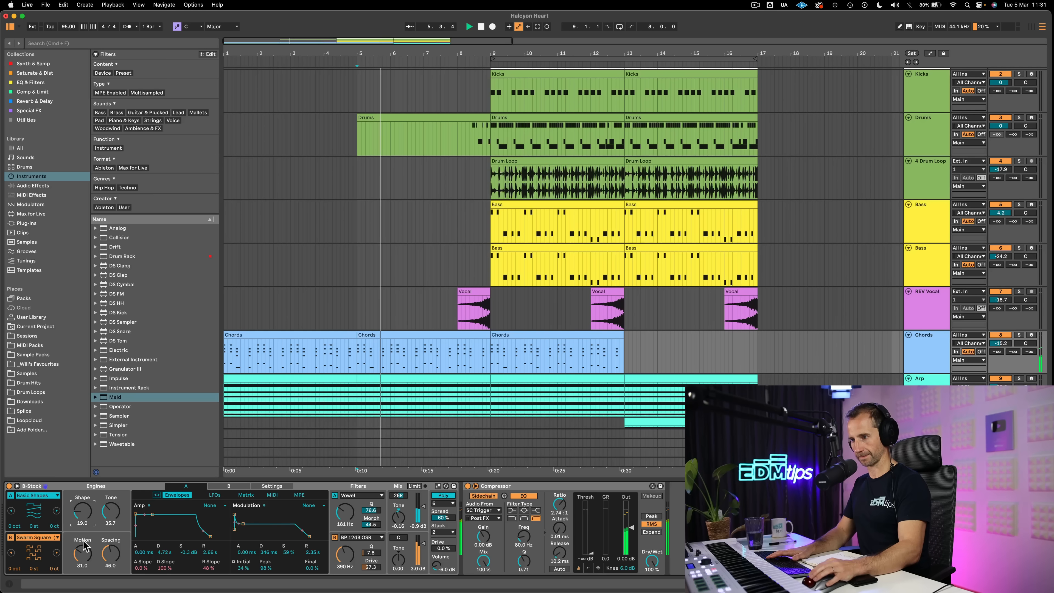
# Set engine A's Shape to 61.1 and Tone to 46.8, and engine B to Swarm Saw with Motion 0.0 and Spacing 31.7
pyautogui.moveTo(84, 551); pyautogui.dragTo(85, 578)
pyautogui.moveTo(84, 511); pyautogui.dragTo(84, 477)
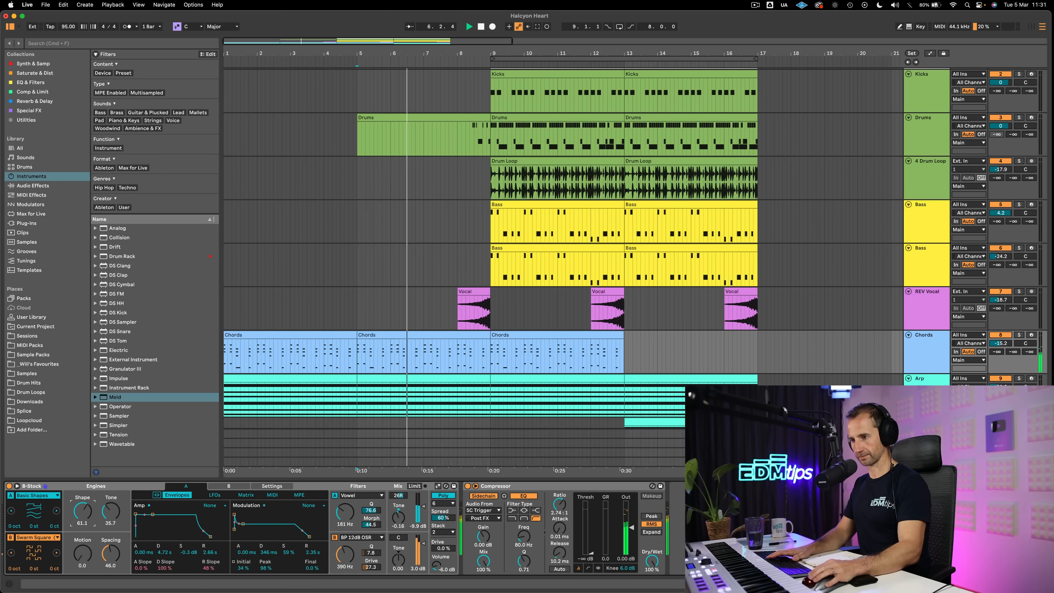
pyautogui.moveTo(111, 511); pyautogui.dragTo(111, 502)
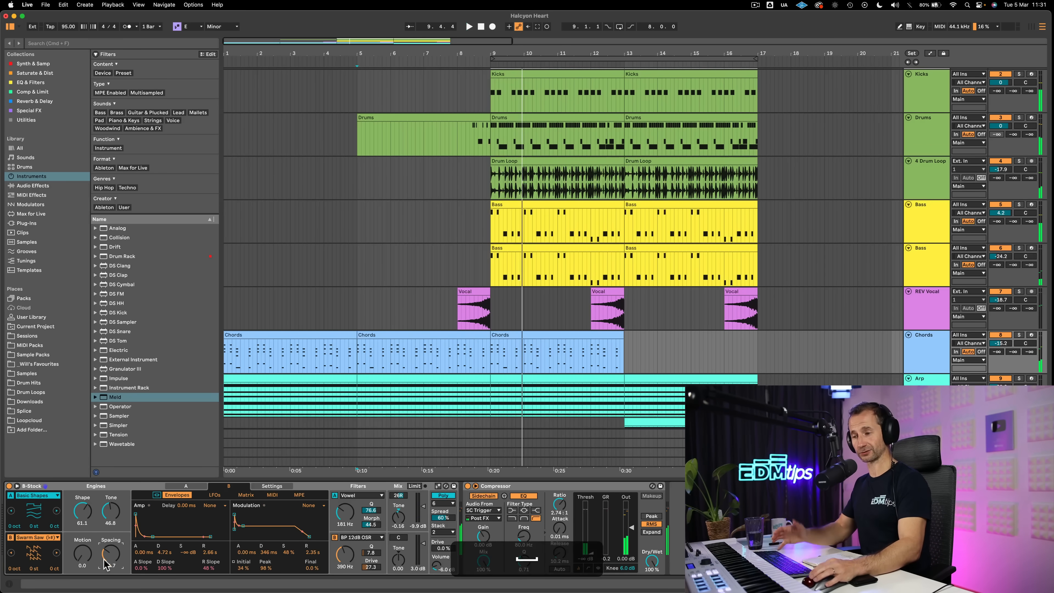
pyautogui.moveTo(110, 553); pyautogui.dragTo(111, 561)
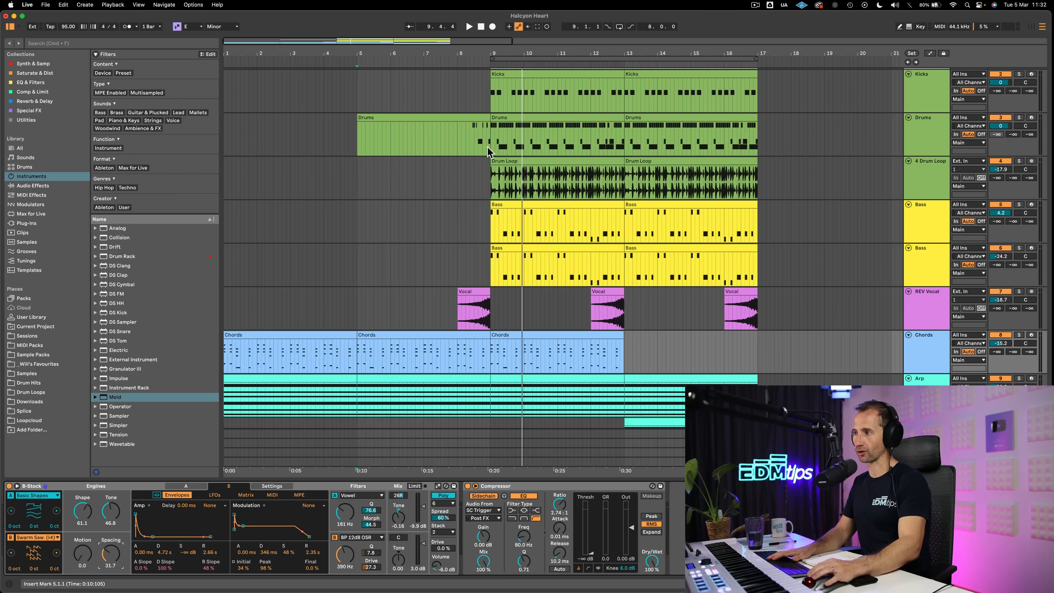
# Examine the notes and scale setting of the Chords clip at bar 5 and return to the track's devices
pyautogui.doubleClick(416, 335)
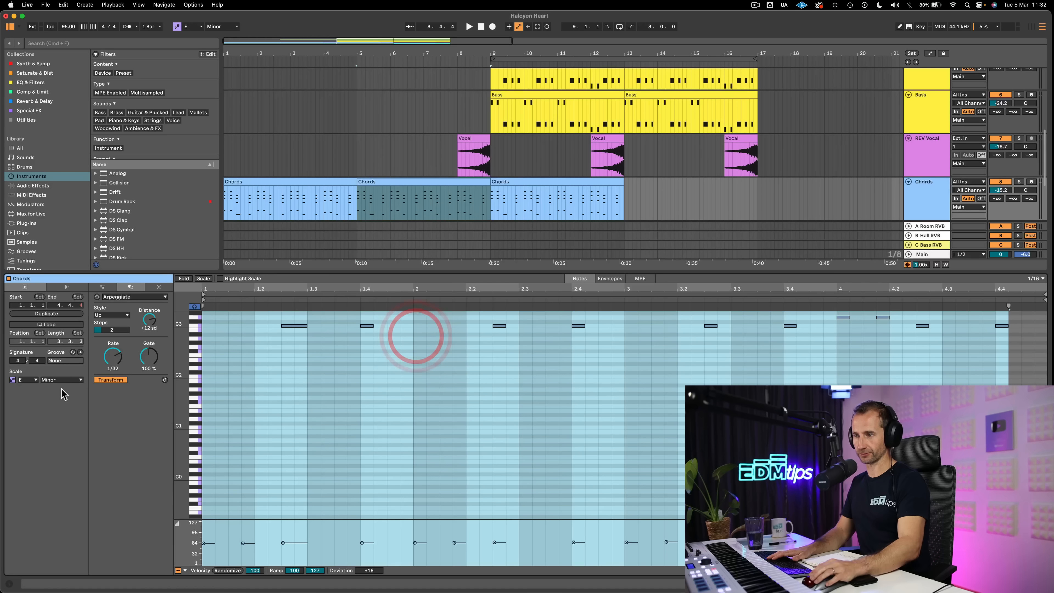
pyautogui.scroll(5, 305, 394)
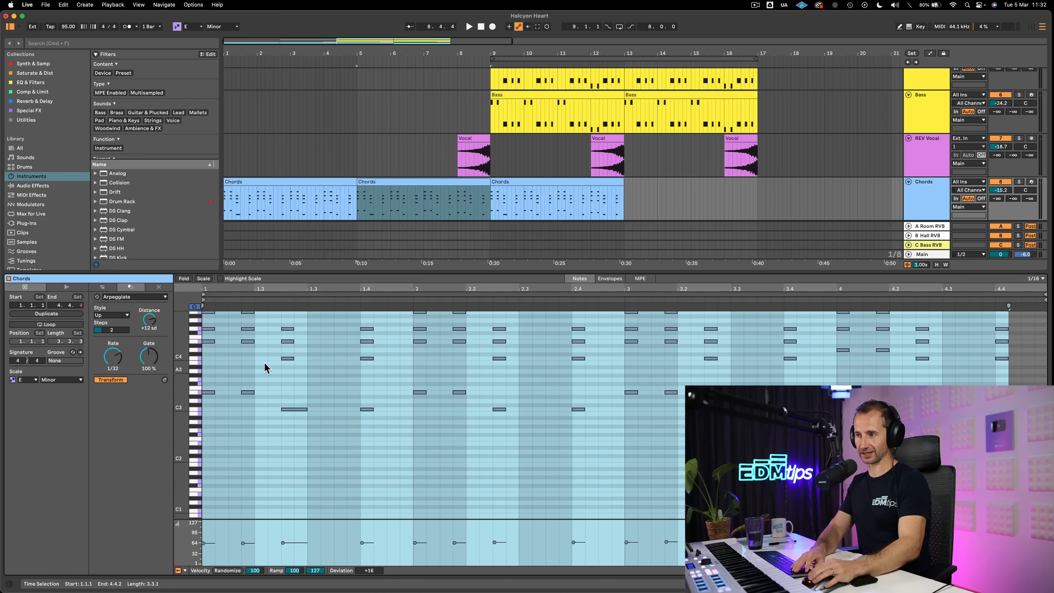
pyautogui.click(202, 277)
pyautogui.click(203, 277)
pyautogui.hotkey('shift', 'Tab')
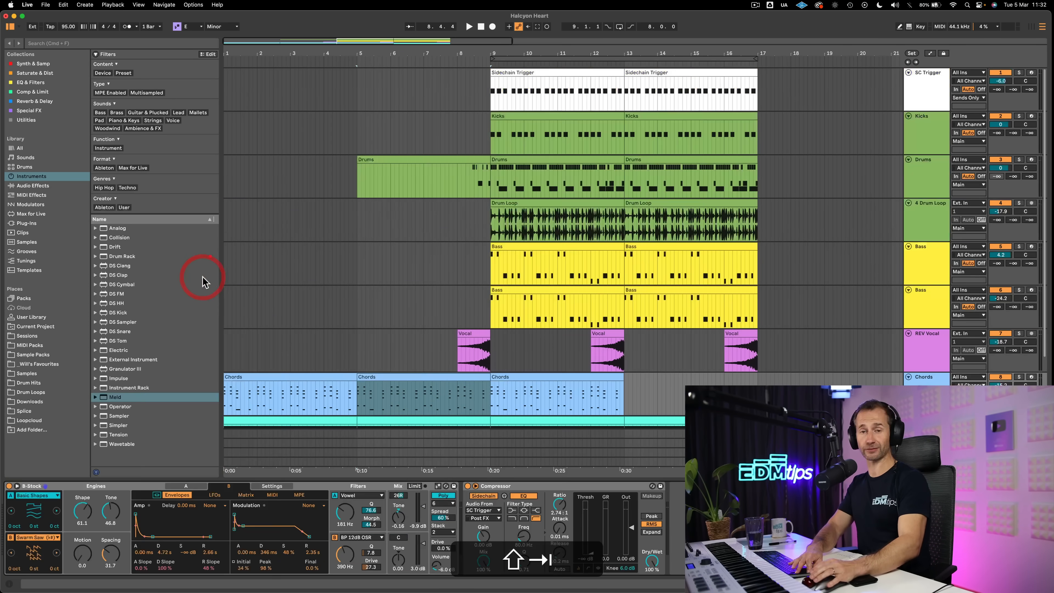
# Make Meld follow the current scale and switch engine B to Dual Basic Shapes, raising its Detune during playback
pyautogui.click(140, 492)
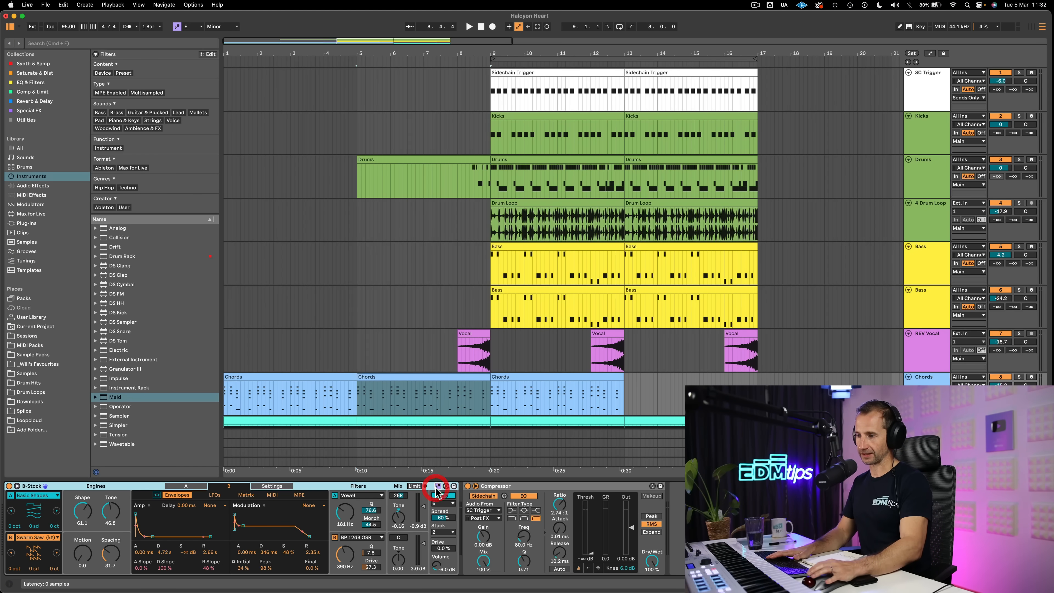
pyautogui.click(37, 538)
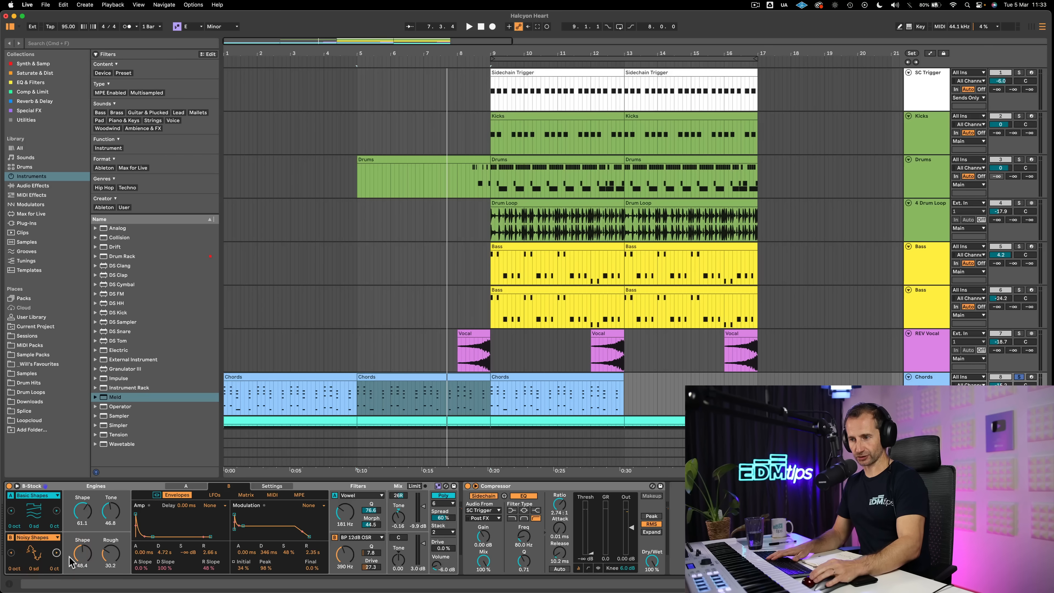
pyautogui.click(57, 553)
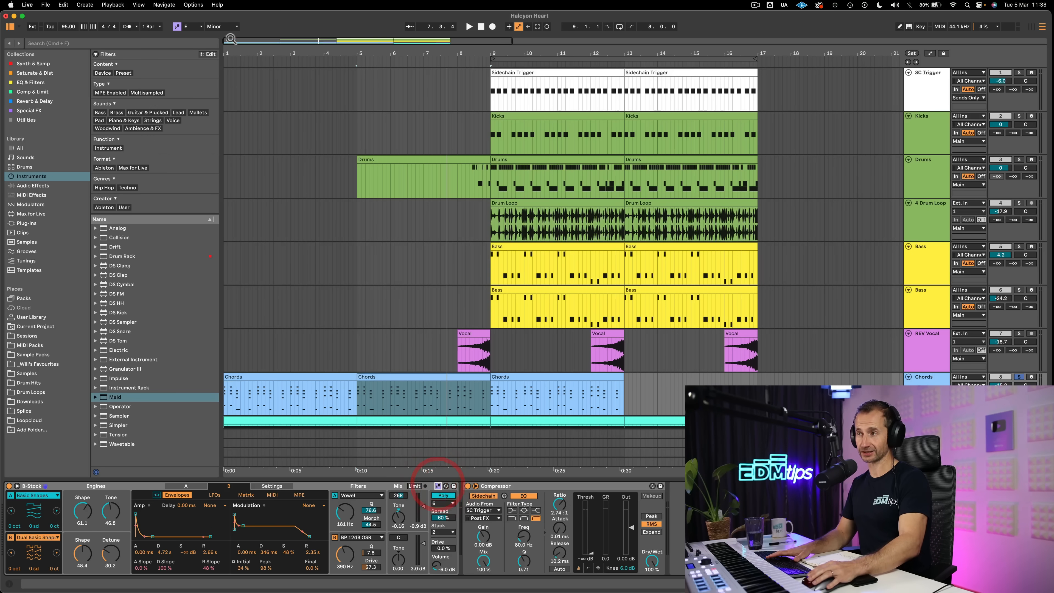
pyautogui.press('space')
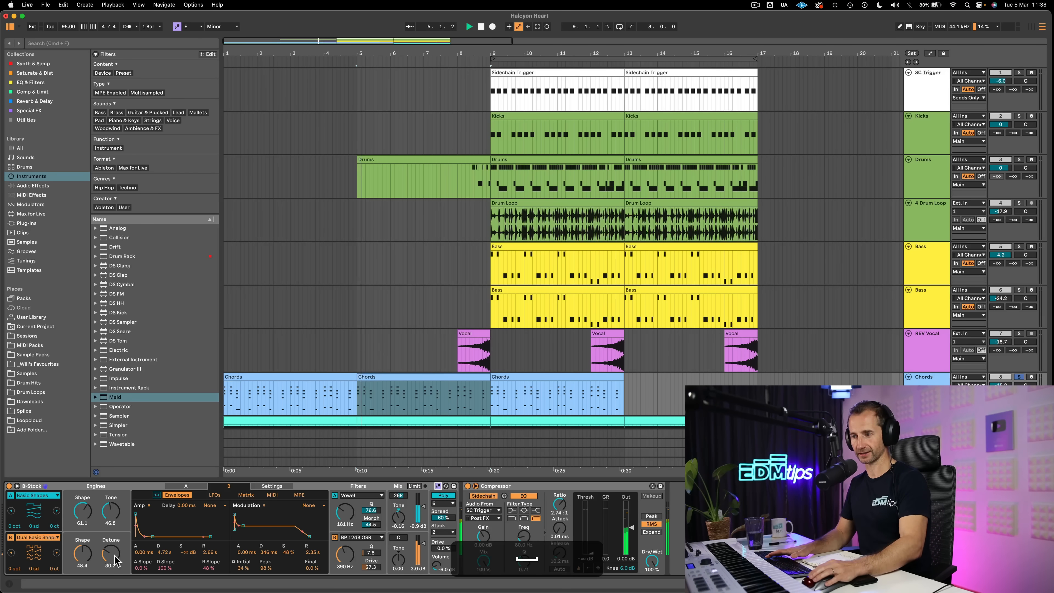
pyautogui.moveTo(115, 559)
pyautogui.mouseDown()
pyautogui.moveTo(115, 575)
pyautogui.moveTo(115, 540)
pyautogui.mouseUp()
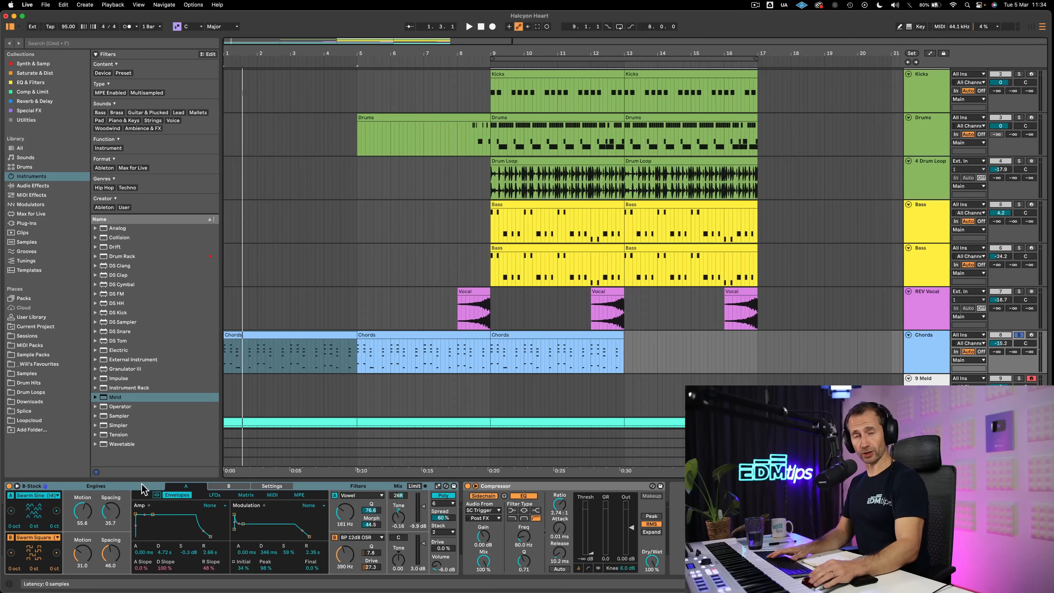
# Play the Chords track and set Meld's Vowel filter to 10.0 kHz with Q 100.0 and Morph 73.4
pyautogui.click(141, 486)
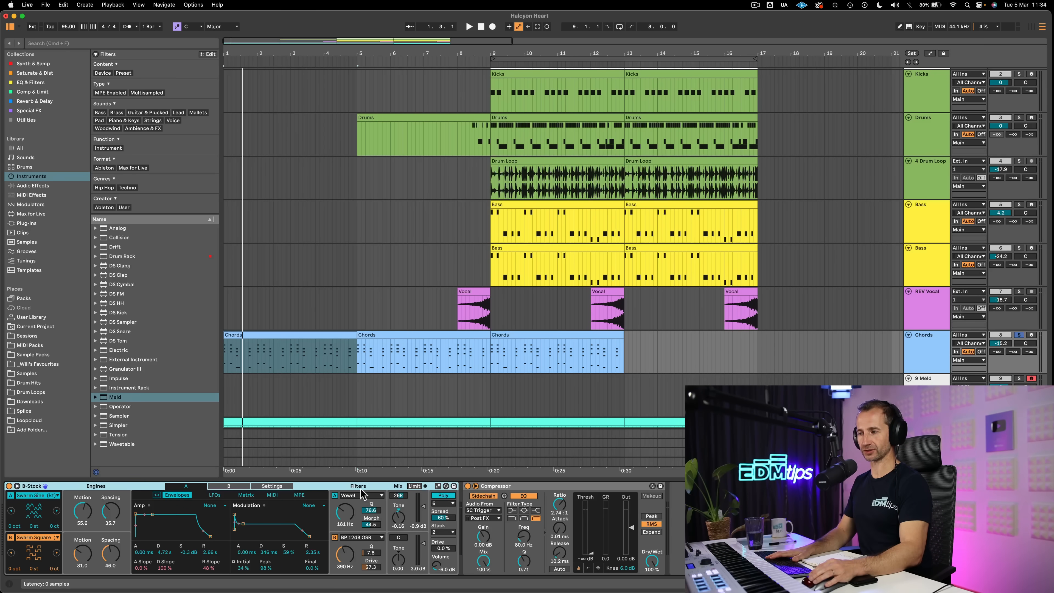
pyautogui.press('space')
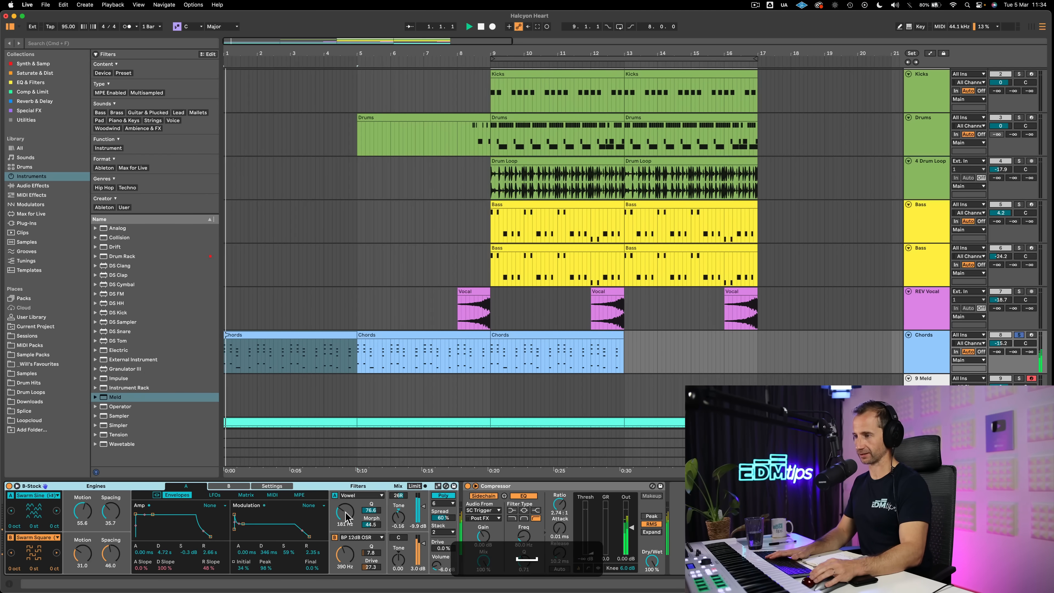
pyautogui.moveTo(345, 511); pyautogui.dragTo(345, 482)
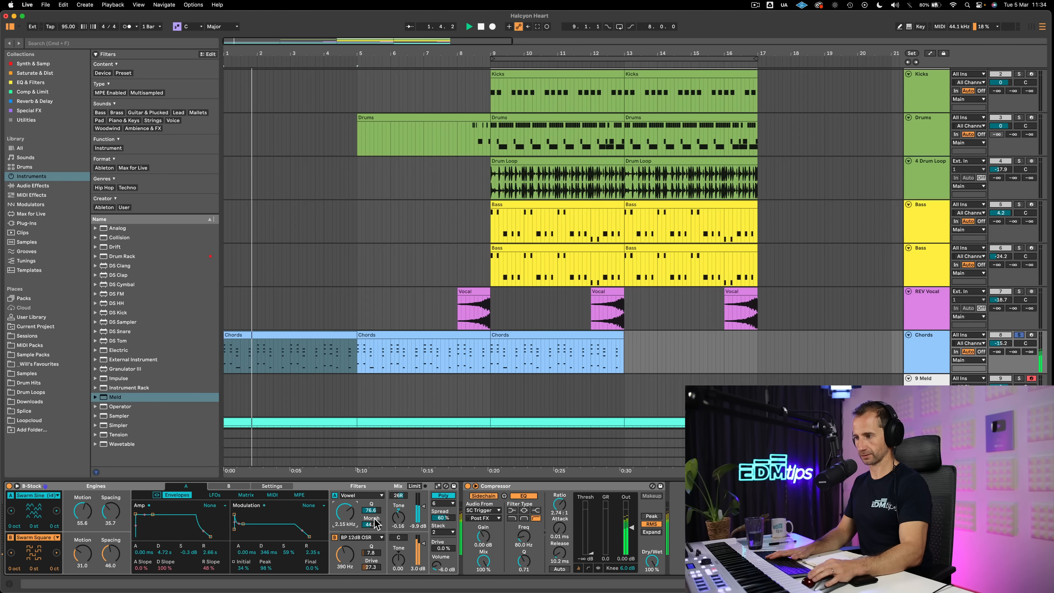
pyautogui.moveTo(371, 525); pyautogui.dragTo(346, 498)
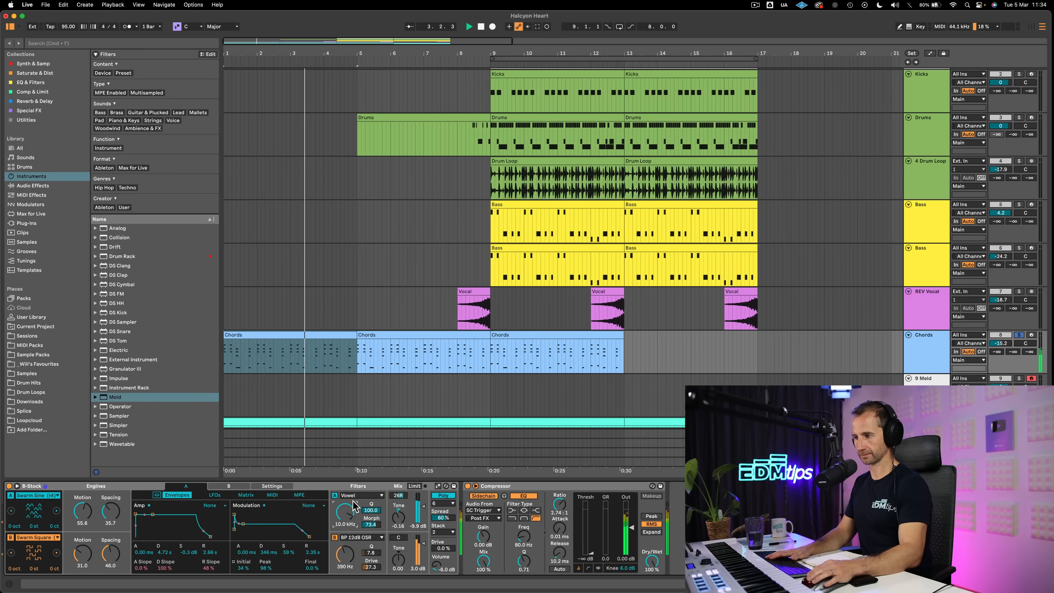
# Change filter A to Plate Resonator at 280 Hz with Ratio 85.2, and set filter B's frequency to 758 Hz
pyautogui.click(361, 495)
pyautogui.click(355, 480)
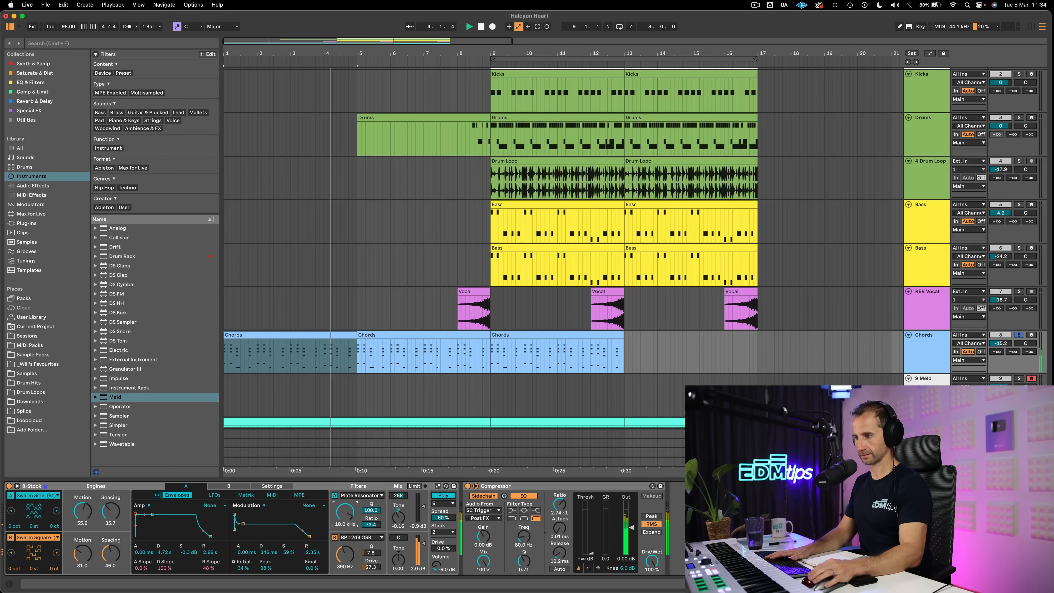
pyautogui.moveTo(345, 513)
pyautogui.mouseDown()
pyautogui.moveTo(345, 542)
pyautogui.moveTo(371, 518)
pyautogui.moveTo(352, 513)
pyautogui.mouseUp()
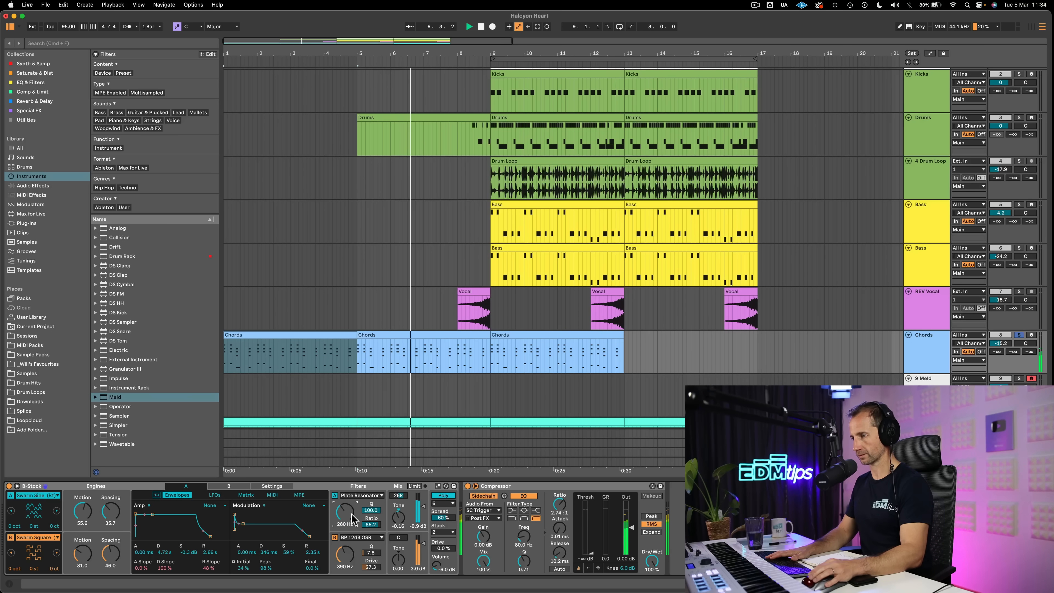
pyautogui.moveTo(347, 556); pyautogui.dragTo(347, 541)
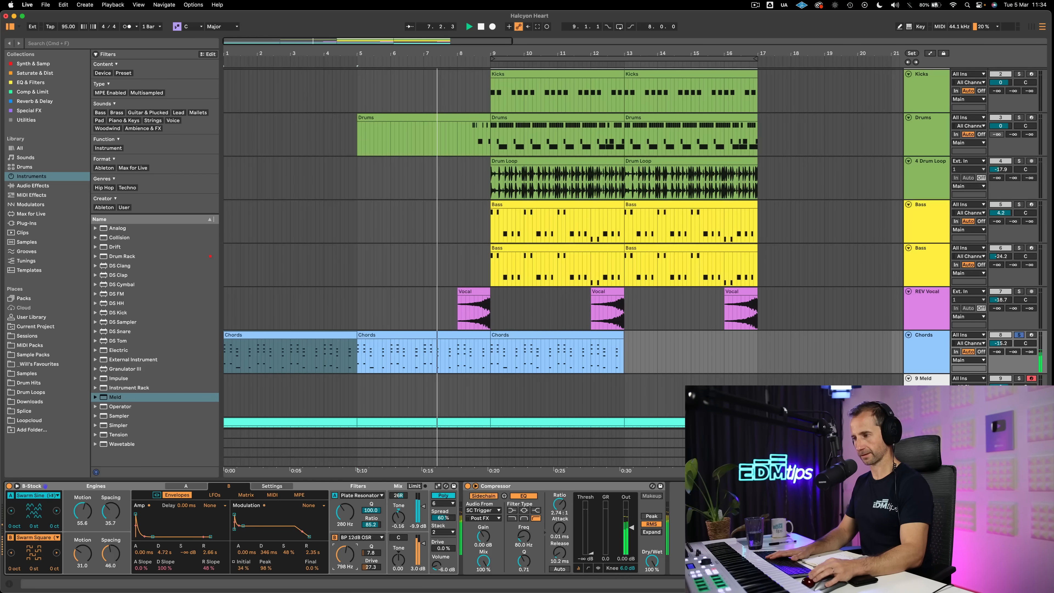
# Play the full arrangement from bar 8 and sweep both filter frequencies of the Chords track's Meld
pyautogui.click(458, 266)
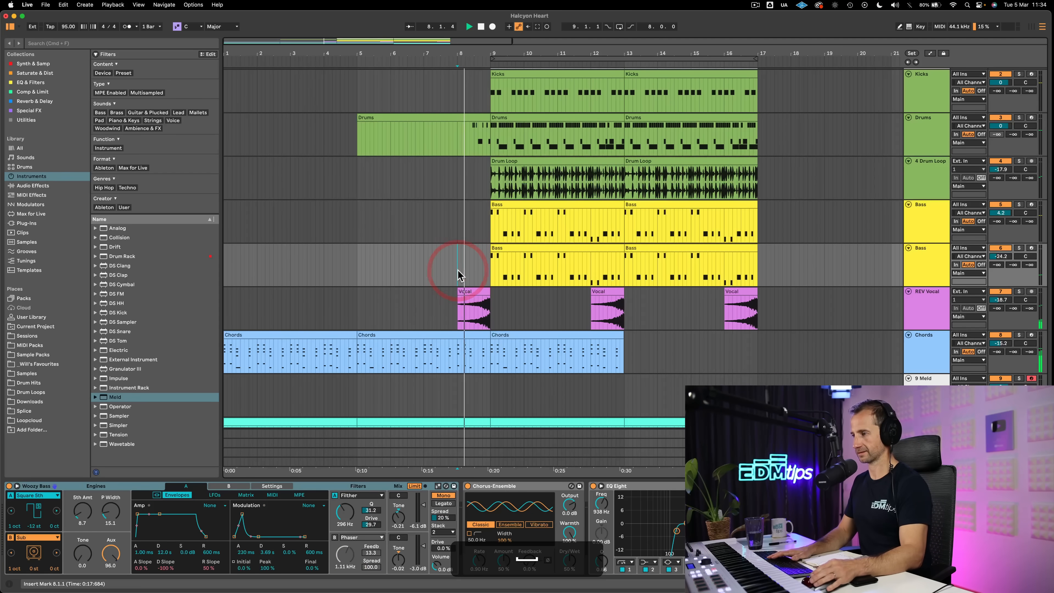
pyautogui.click(922, 349)
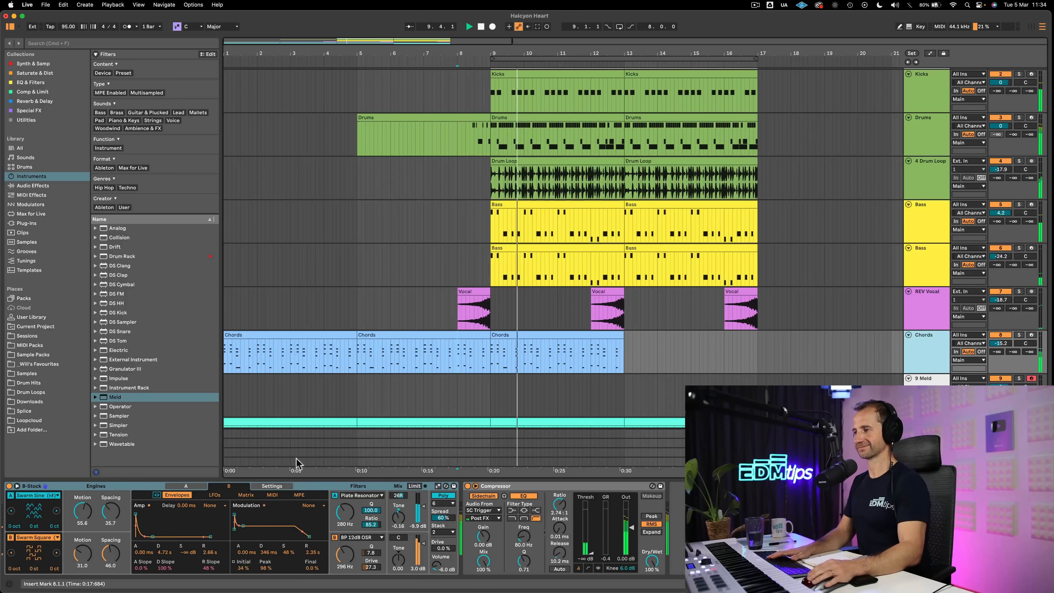
pyautogui.moveTo(345, 512); pyautogui.dragTo(345, 475)
pyautogui.moveTo(345, 554); pyautogui.dragTo(345, 562)
pyautogui.moveTo(345, 512); pyautogui.dragTo(345, 504)
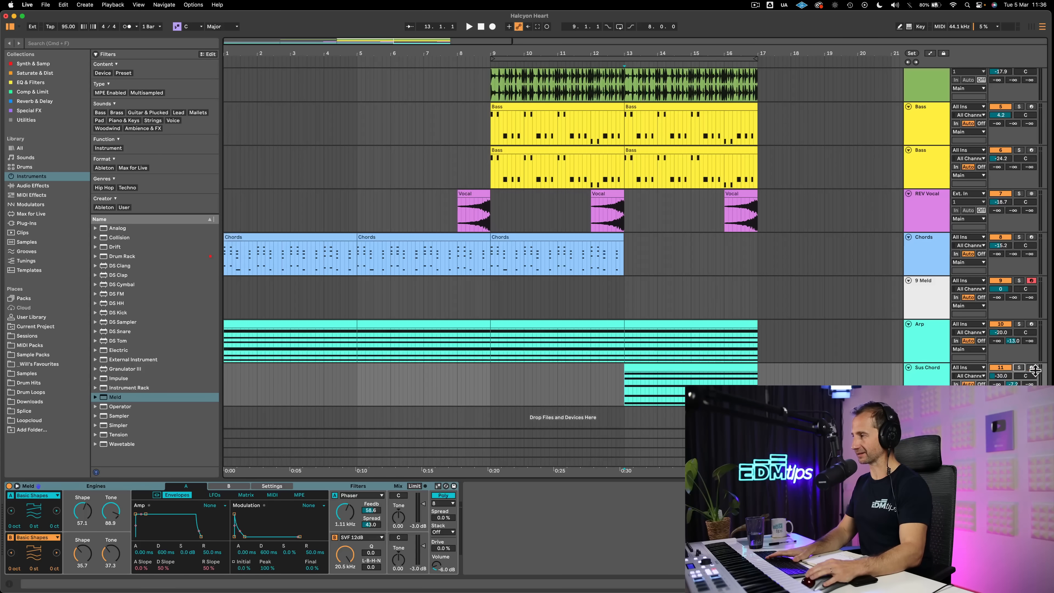
# Solo the Sus Chord track and play it from bar 13
pyautogui.click(1019, 367)
pyautogui.press('space')
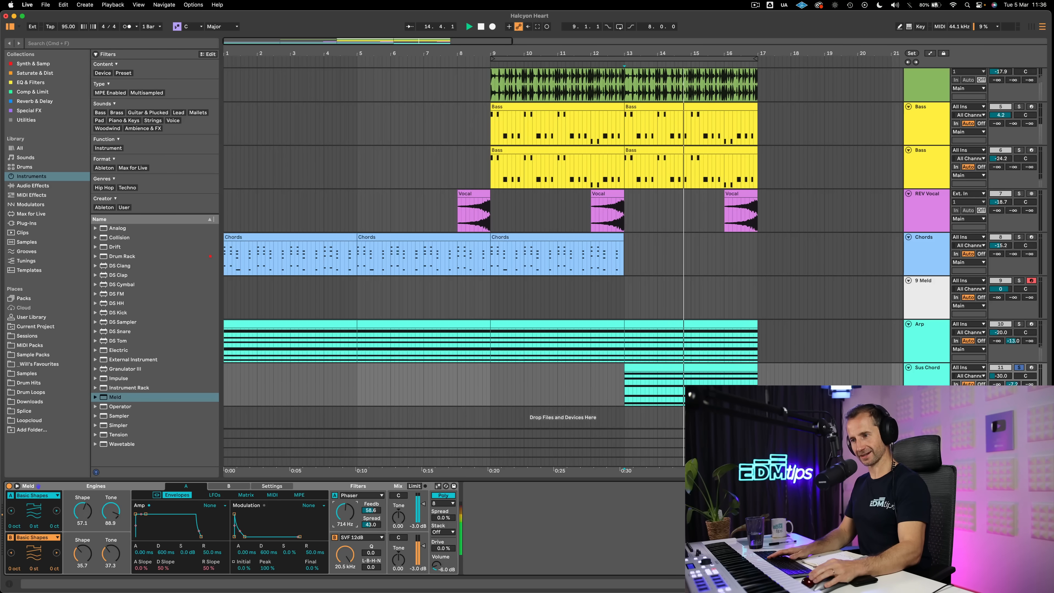
# Unsolo the Sus Chord track, play the full arrangement from bar 13 and sweep the frequency of its Meld Phaser filter
pyautogui.press('space')
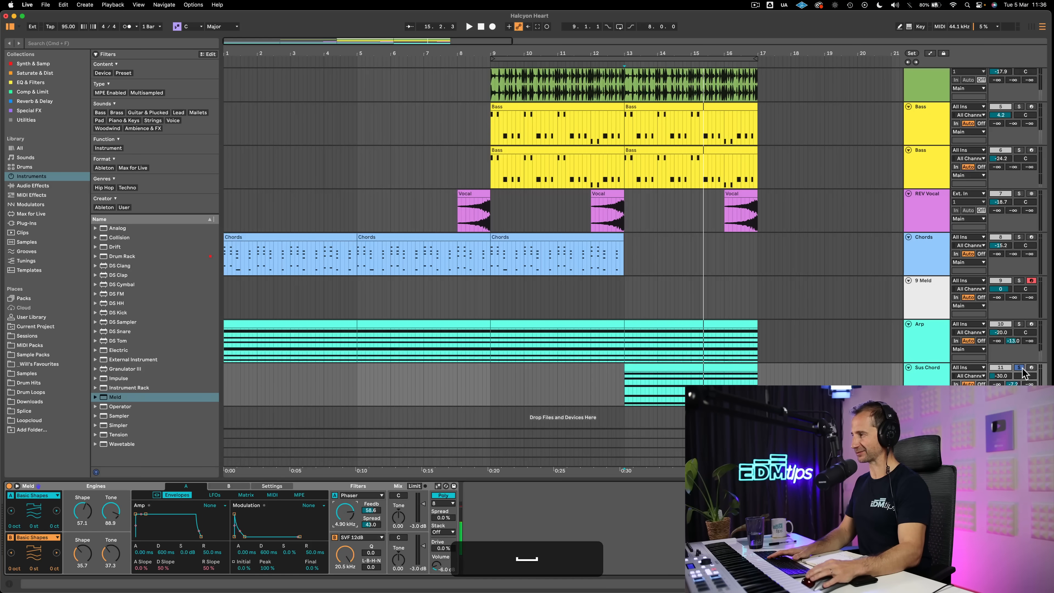
pyautogui.click(623, 377)
pyautogui.press('space')
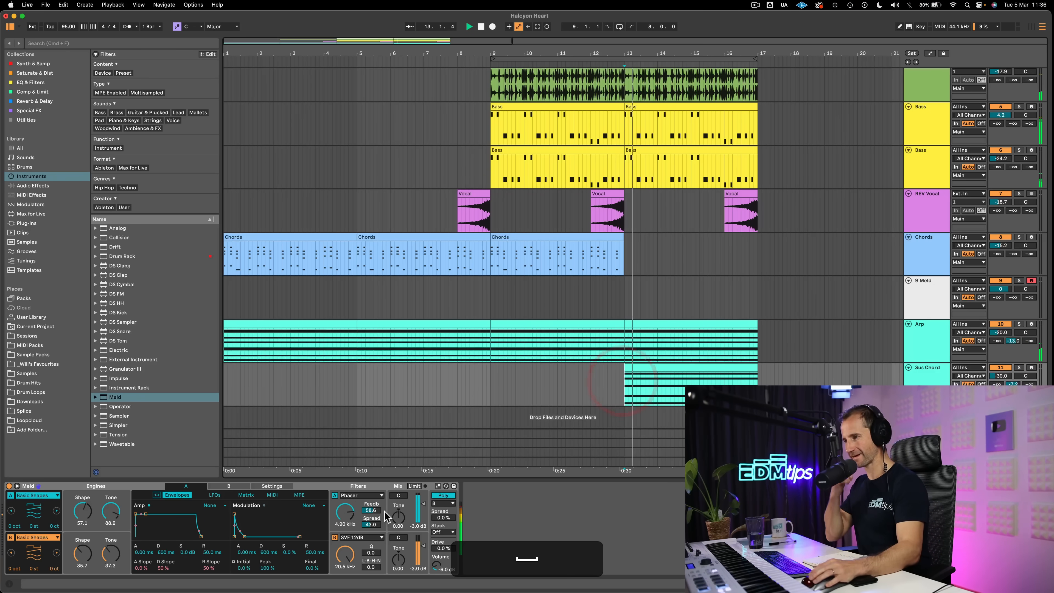
pyautogui.moveTo(345, 511)
pyautogui.mouseDown()
pyautogui.moveTo(345, 556)
pyautogui.moveTo(346, 512)
pyautogui.moveTo(346, 523)
pyautogui.mouseUp()
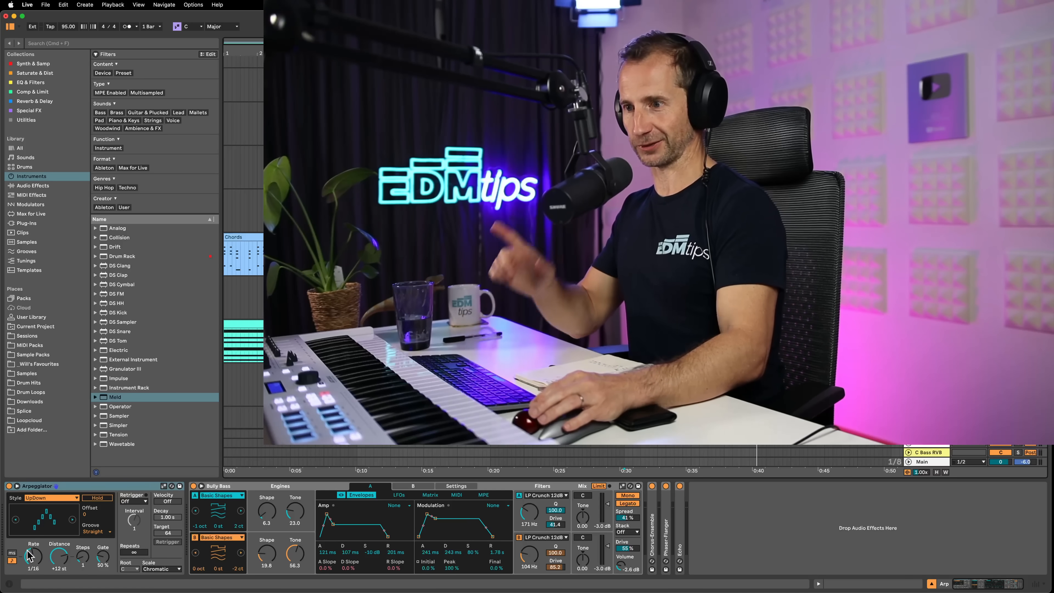
# Play the Arp track and switch its Arpeggiator rate to milliseconds and back to tempo-synced values
pyautogui.press('space')
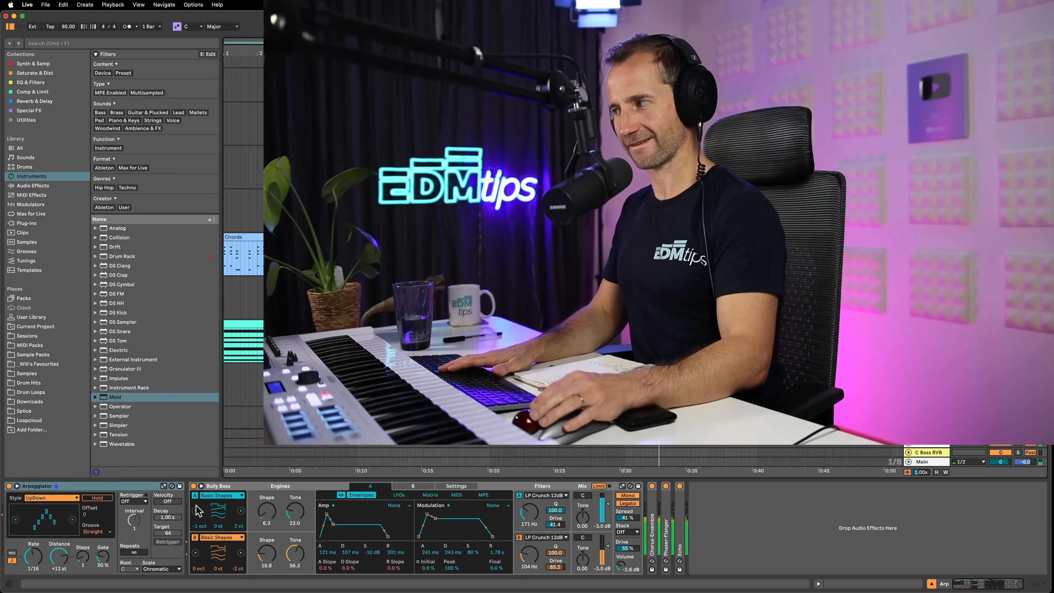
pyautogui.click(11, 555)
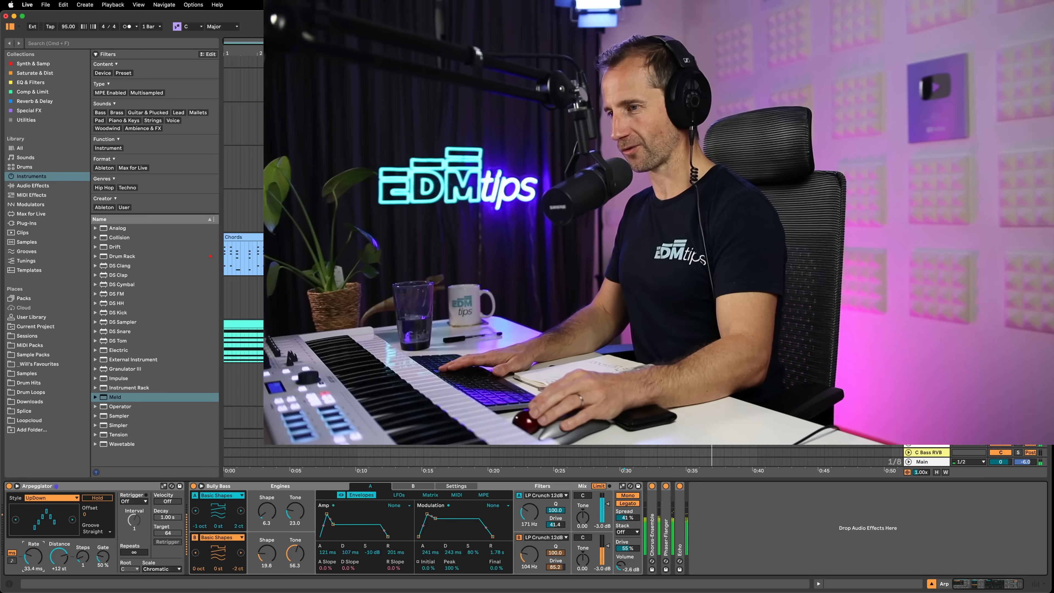
pyautogui.click(13, 561)
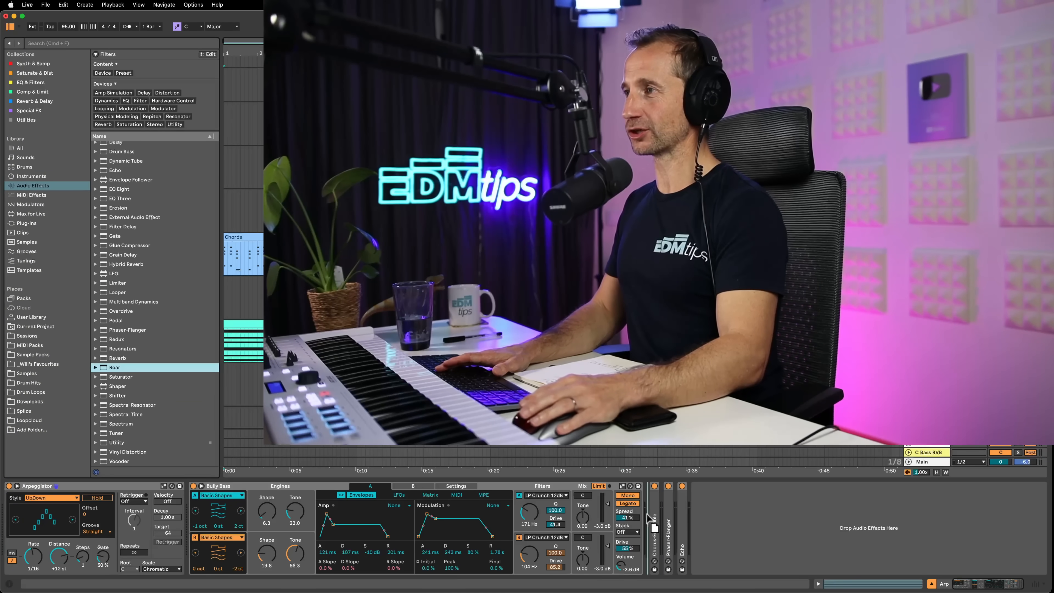
# Insert Roar between Bully Bass and Chorus-Ensemble on the Arp track and set its routing to Multi Band in the expanded view
pyautogui.moveTo(649, 518); pyautogui.dragTo(664, 490)
pyautogui.press('space')
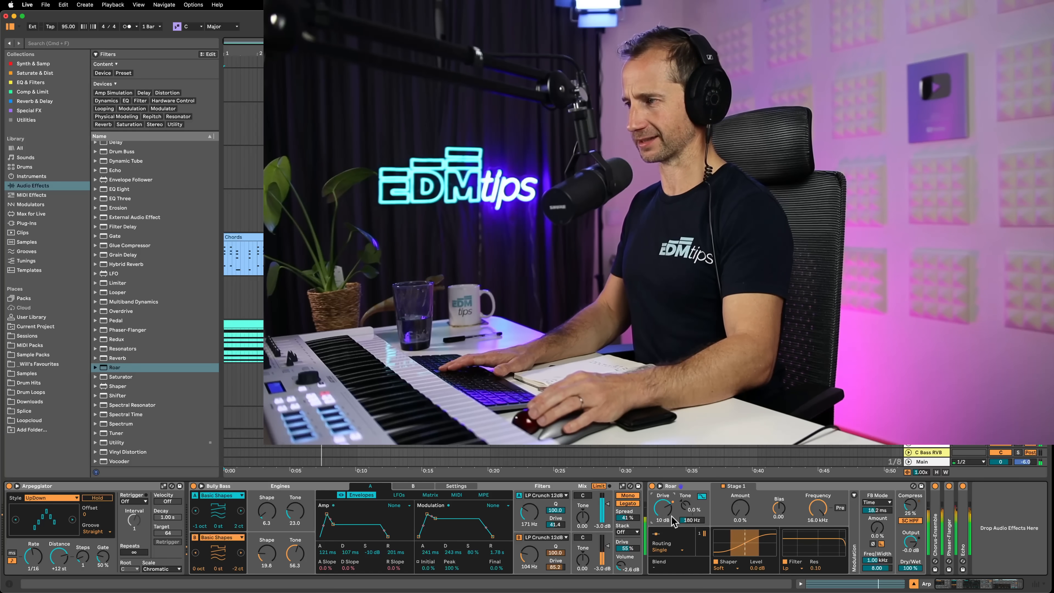
pyautogui.click(672, 550)
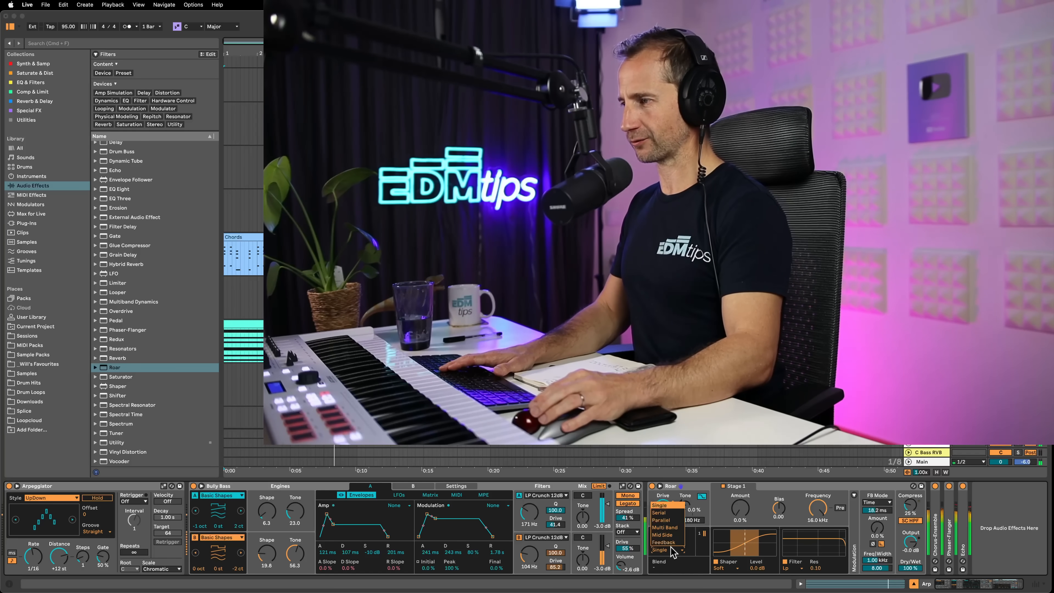
pyautogui.click(665, 528)
pyautogui.click(660, 488)
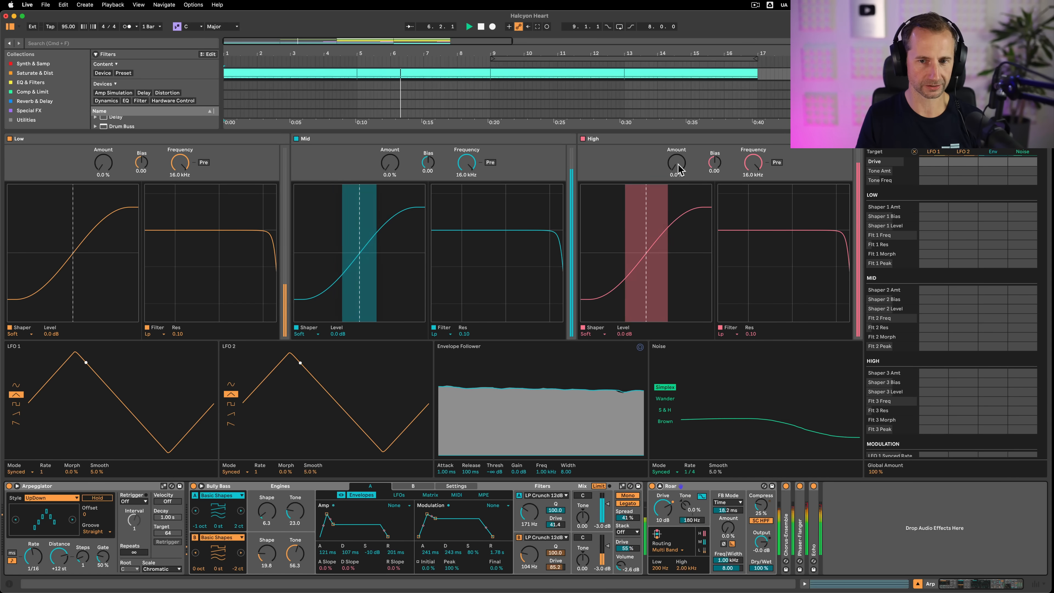
# Set the shaper Amount of Roar's High band to 79% during playback, and collapse the expanded view
pyautogui.moveTo(676, 164); pyautogui.dragTo(677, 108)
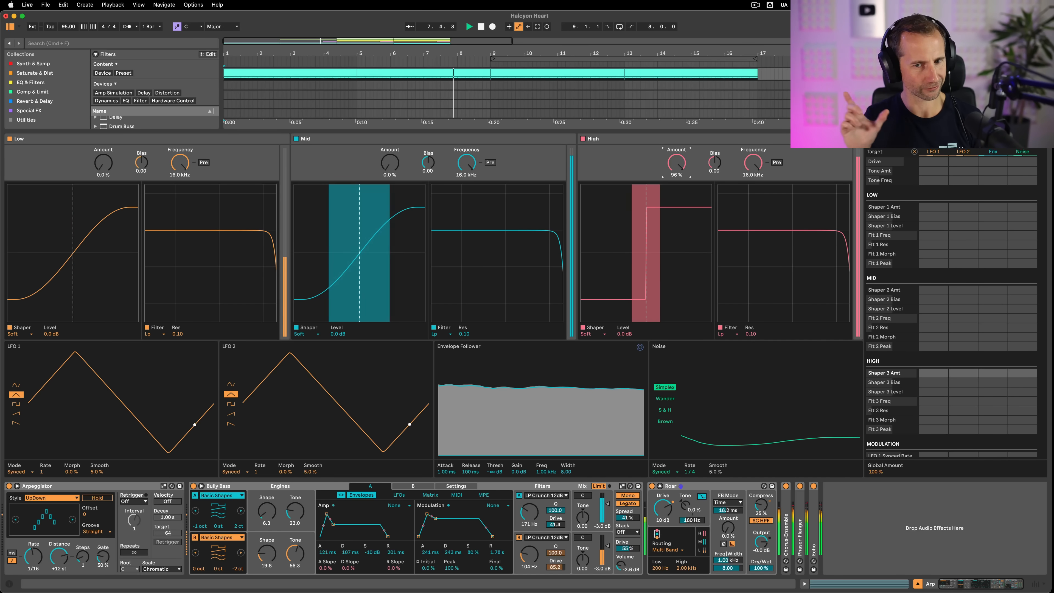
pyautogui.moveTo(677, 165); pyautogui.dragTo(676, 177)
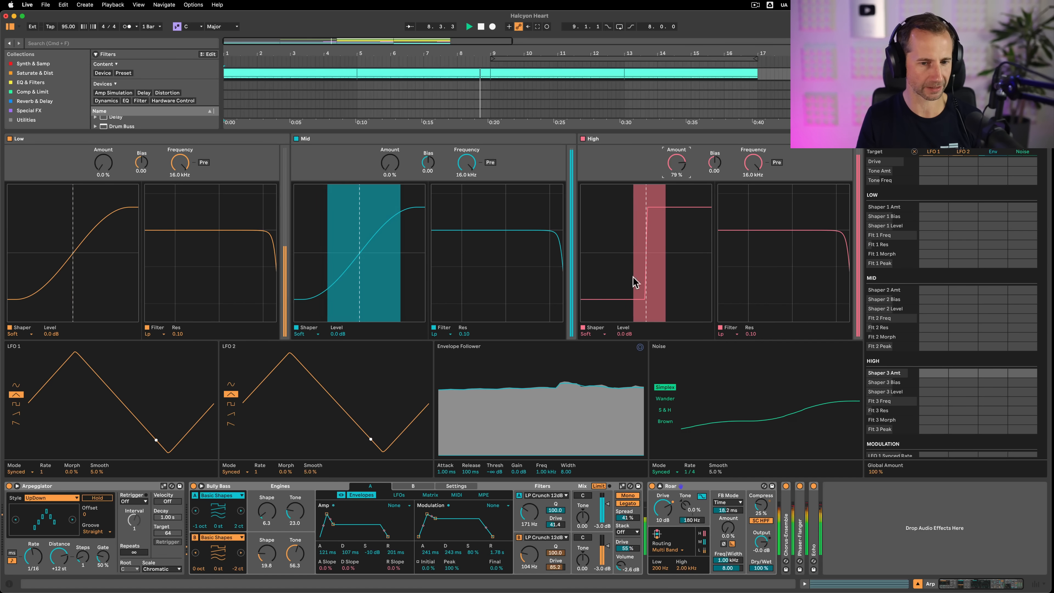
pyautogui.press('space')
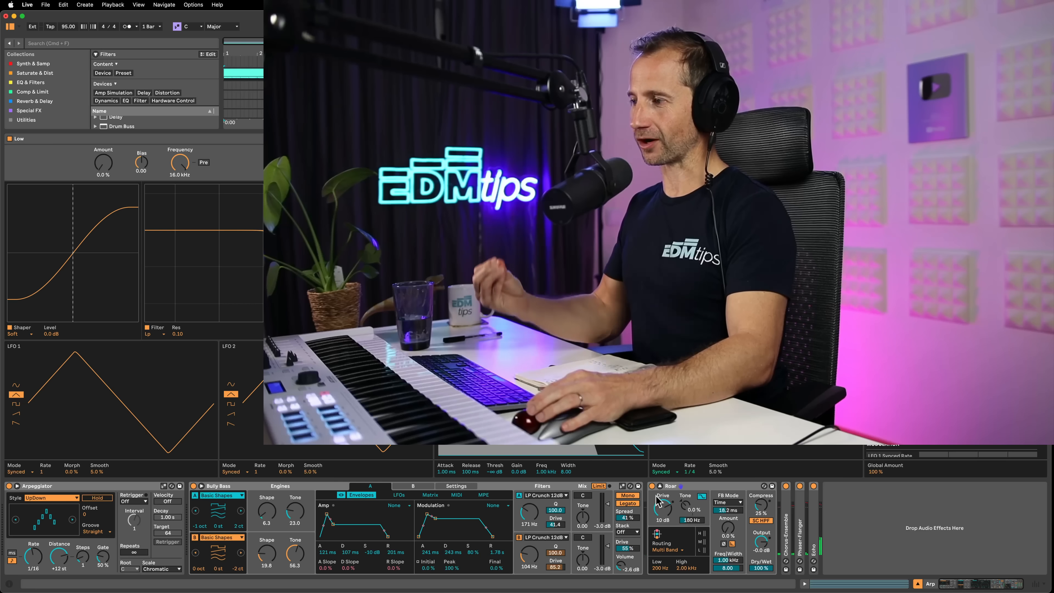
pyautogui.click(660, 486)
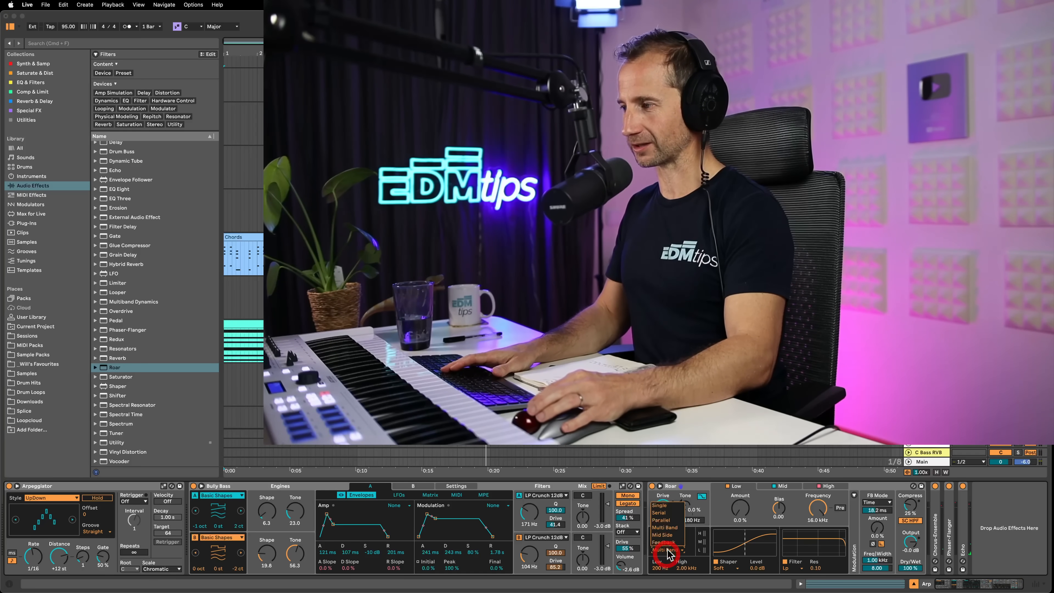
# Try Roar's Serial routing and change the routing to Parallel
pyautogui.click(663, 514)
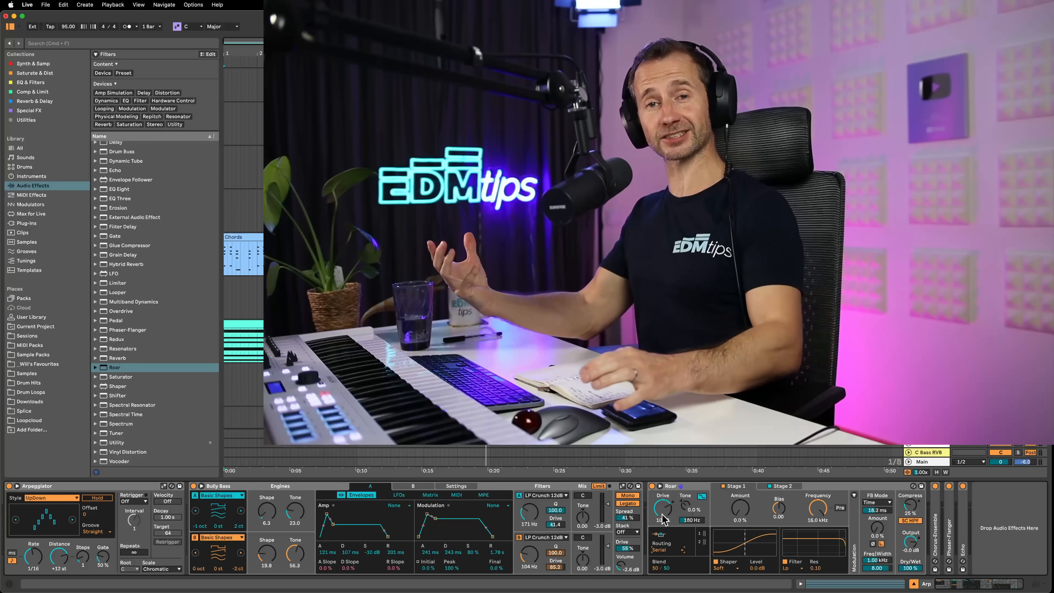
pyautogui.click(665, 552)
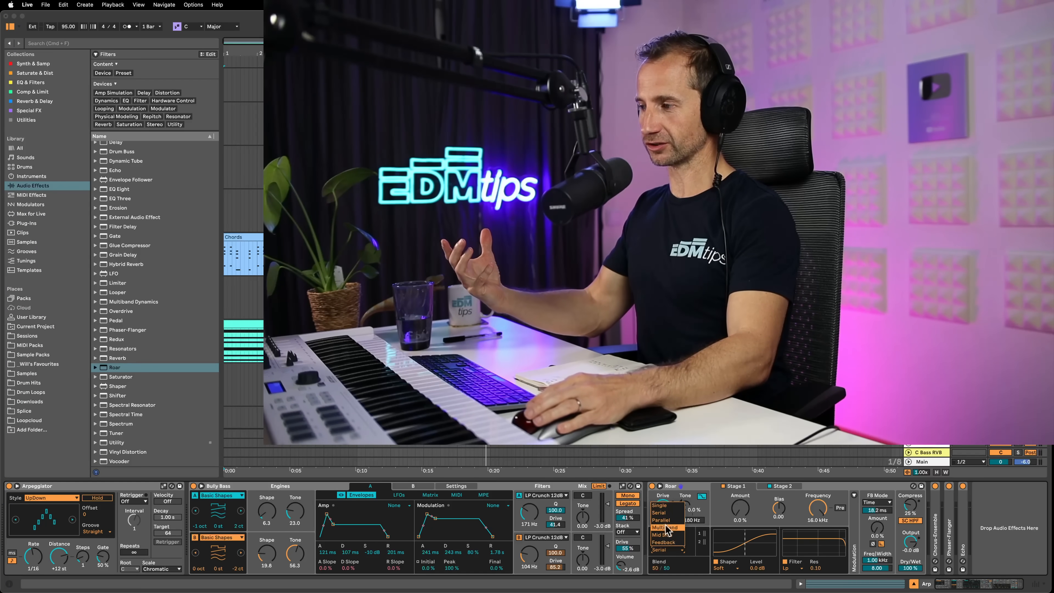
pyautogui.click(666, 523)
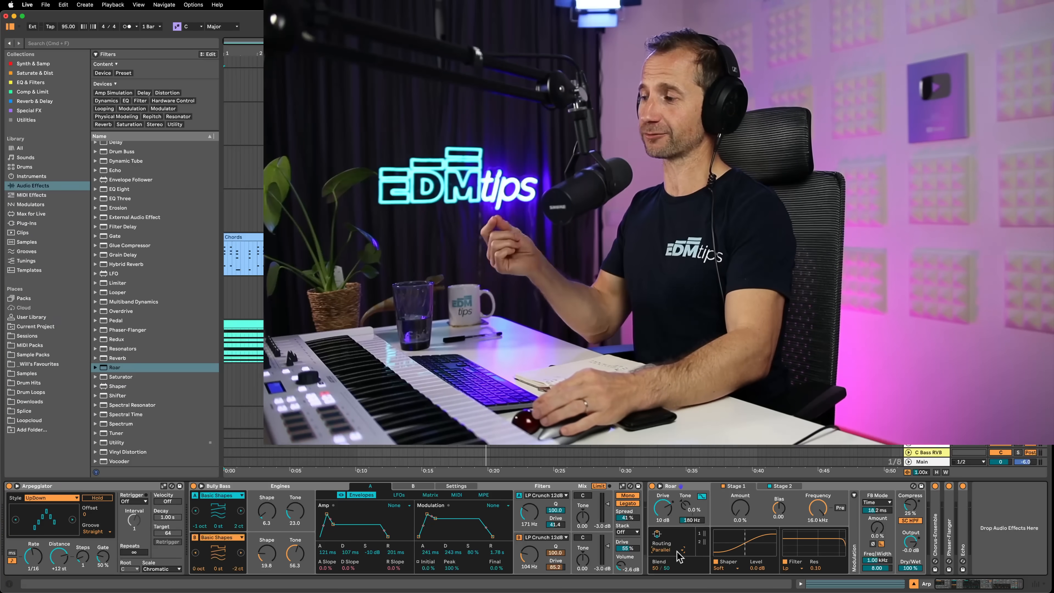
# Play the soloed Arp track from bar 1 and bypass and re-enable Roar to compare the sound
pyautogui.click(686, 489)
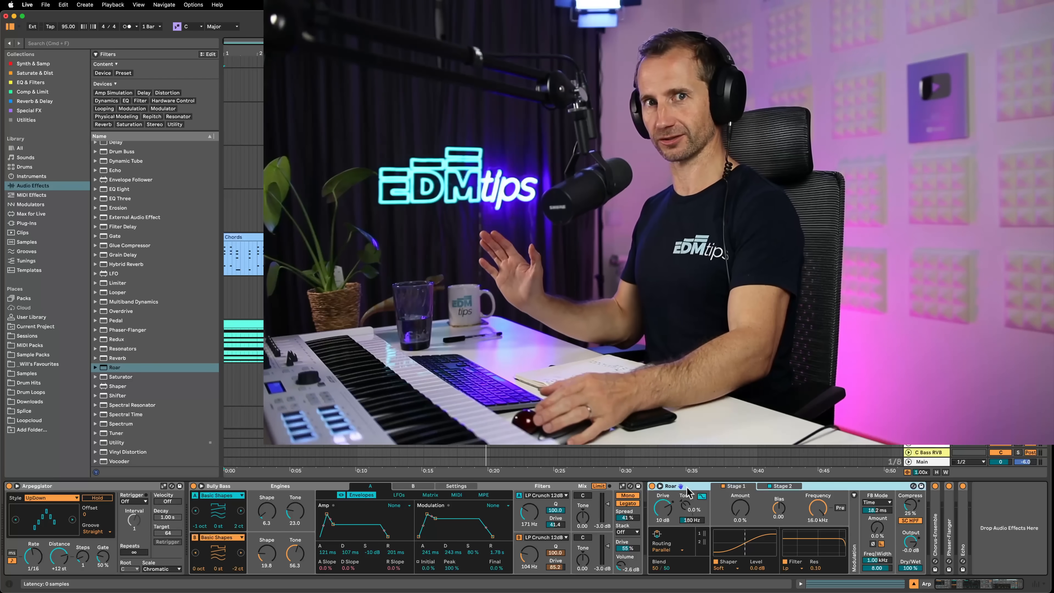
pyautogui.press('space')
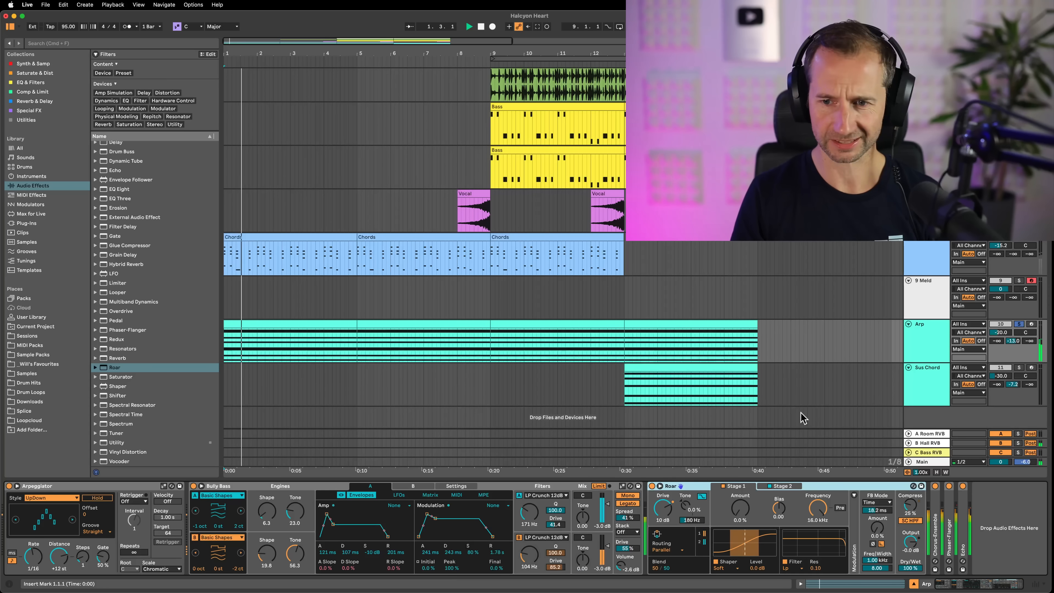
pyautogui.click(652, 487)
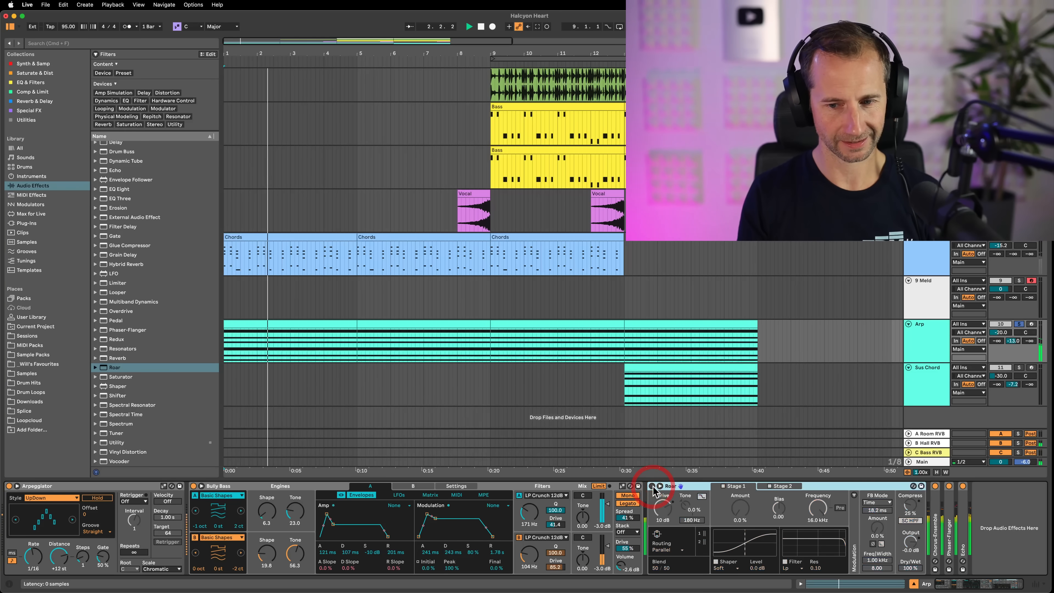
pyautogui.click(653, 486)
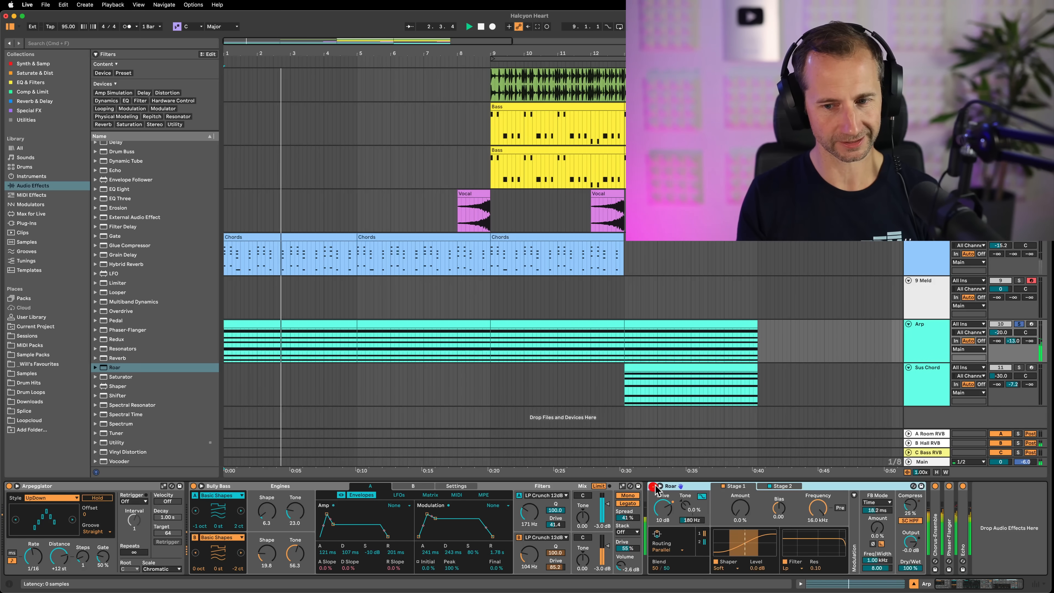
# Unsolo the Arp track, switch its Arpeggiator rate to milliseconds and sweep it to about 108 ms
pyautogui.click(1019, 324)
pyautogui.click(11, 554)
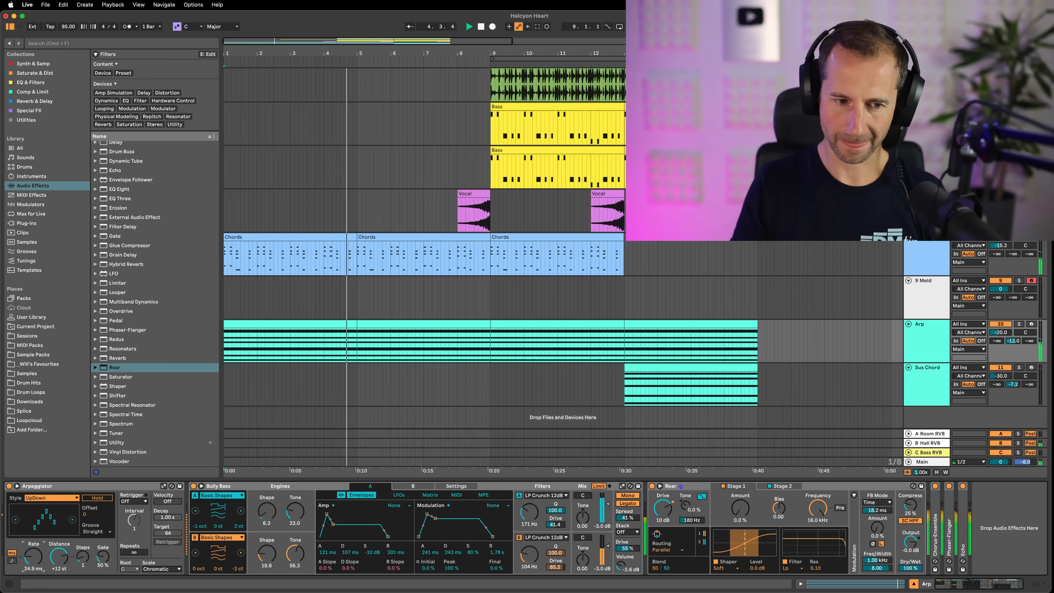
pyautogui.moveTo(33, 557); pyautogui.dragTo(33, 554)
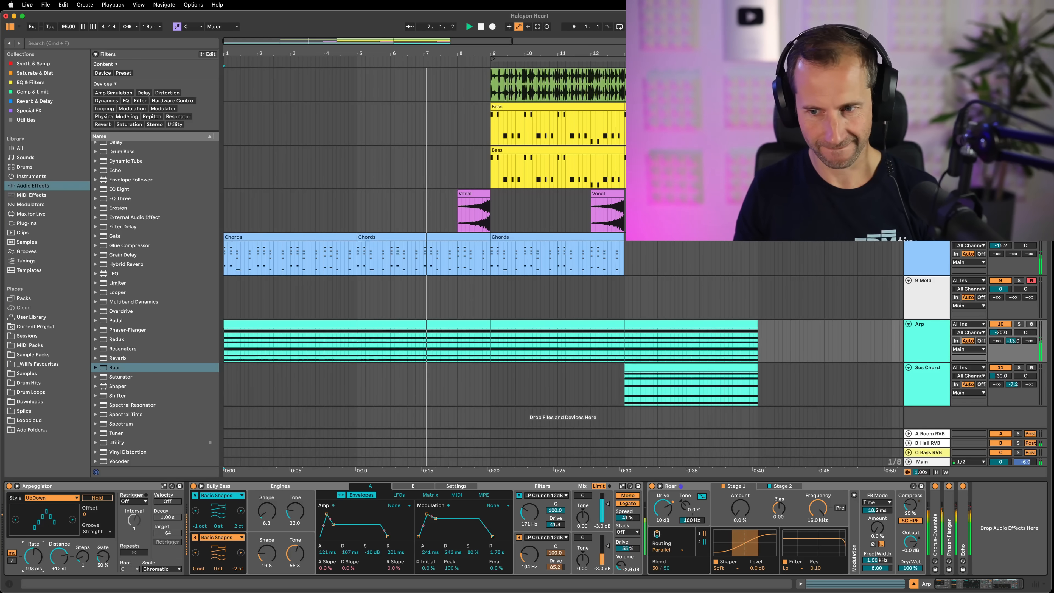